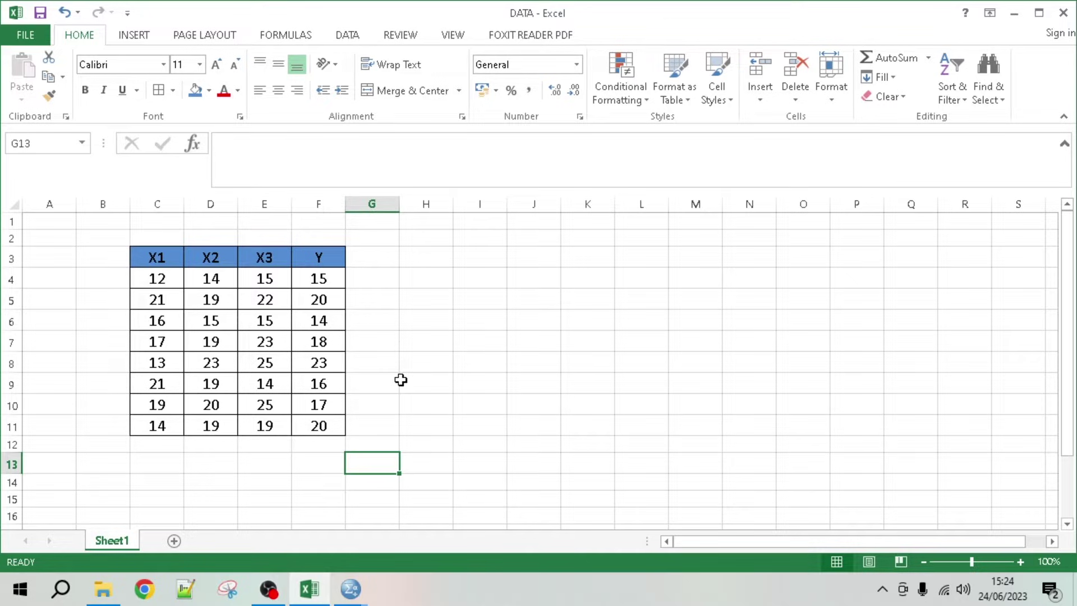
Copy the X1, X2, X3 and Y data values in C4:F11, without the header row
left_click_drag(147, 279, 330, 425)
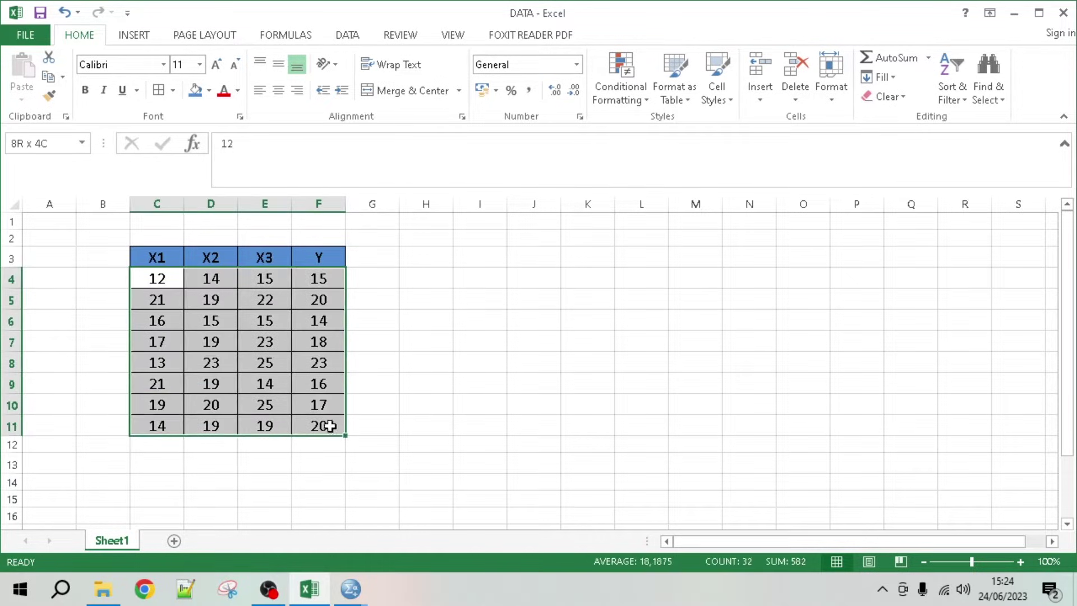
left_click(426, 481)
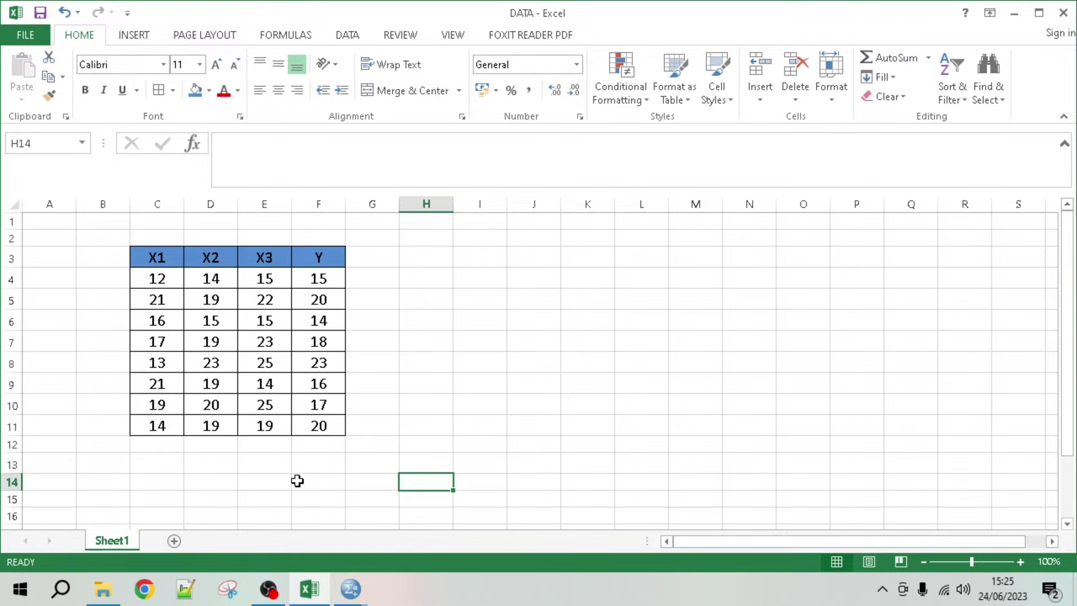
left_click_drag(159, 280, 332, 426)
key("ctrl+c")
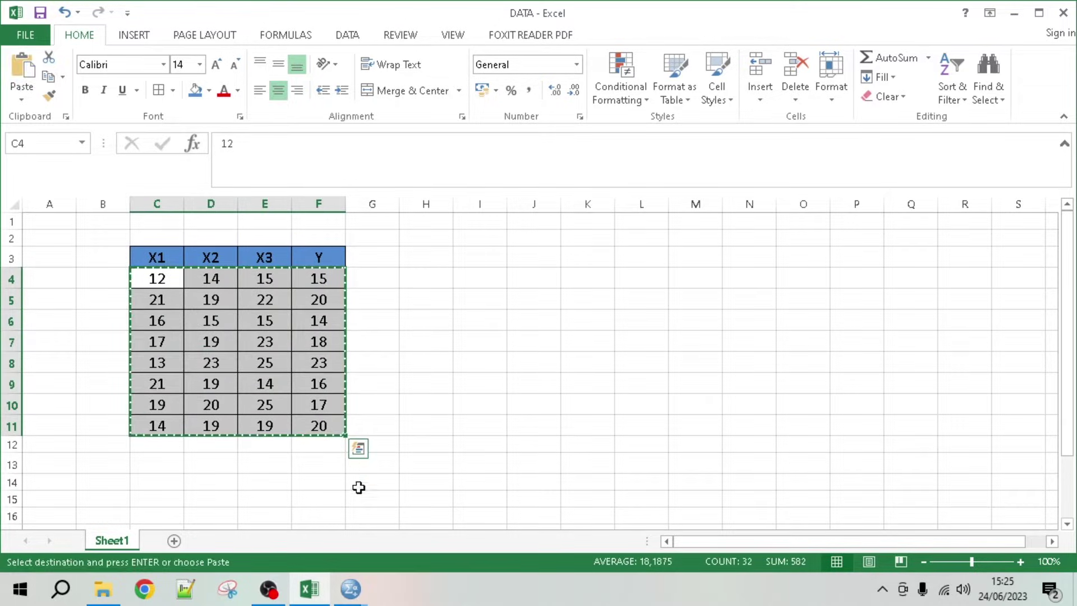
Switch to the empty SPSS data editor and paste the copied values into its data grid
left_click(350, 589)
left_click(264, 486)
left_click(350, 589)
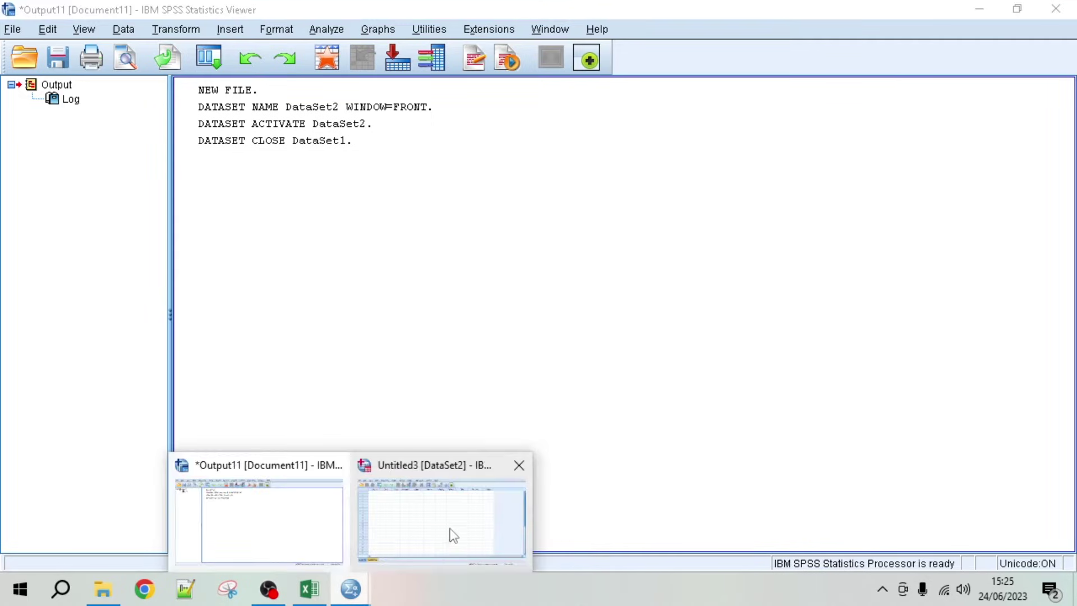
left_click(449, 533)
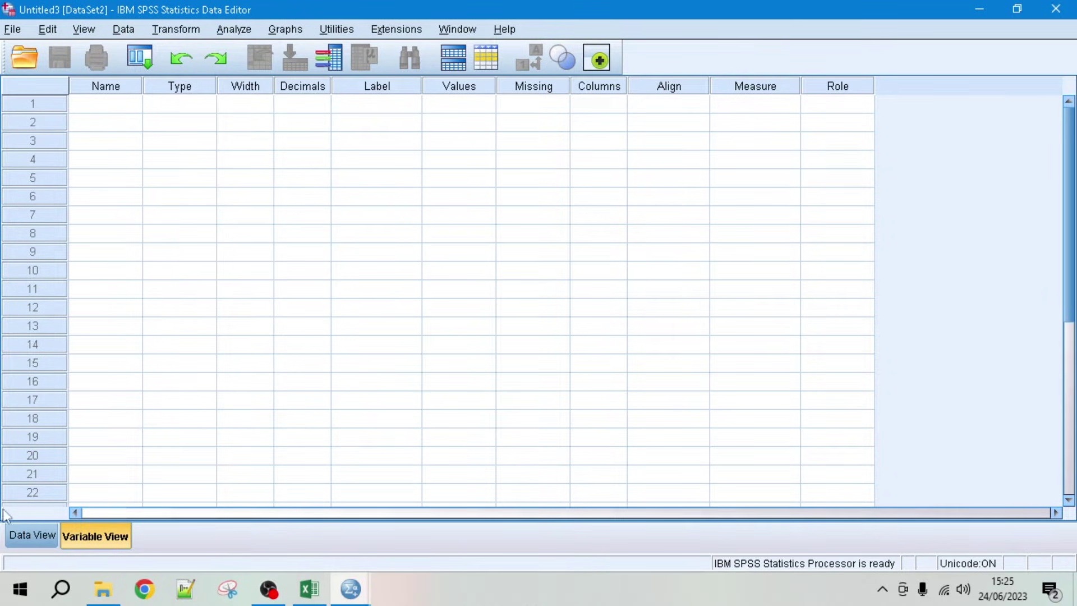
left_click(25, 535)
key("ctrl+v")
Rename the four pasted variables as X1, X2, X3 and Y
left_click(111, 536)
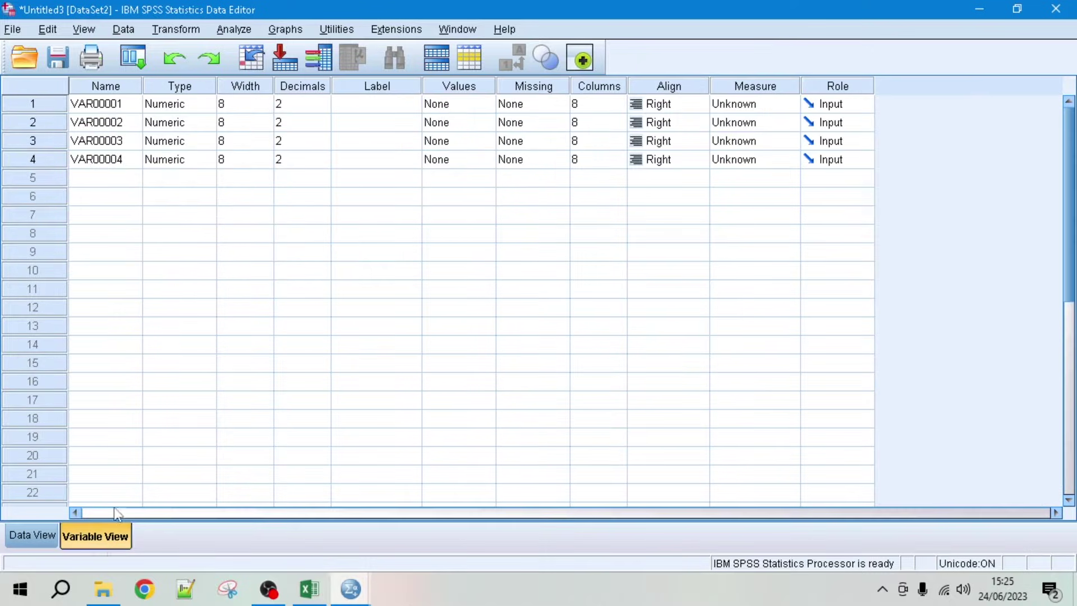
left_click(90, 107)
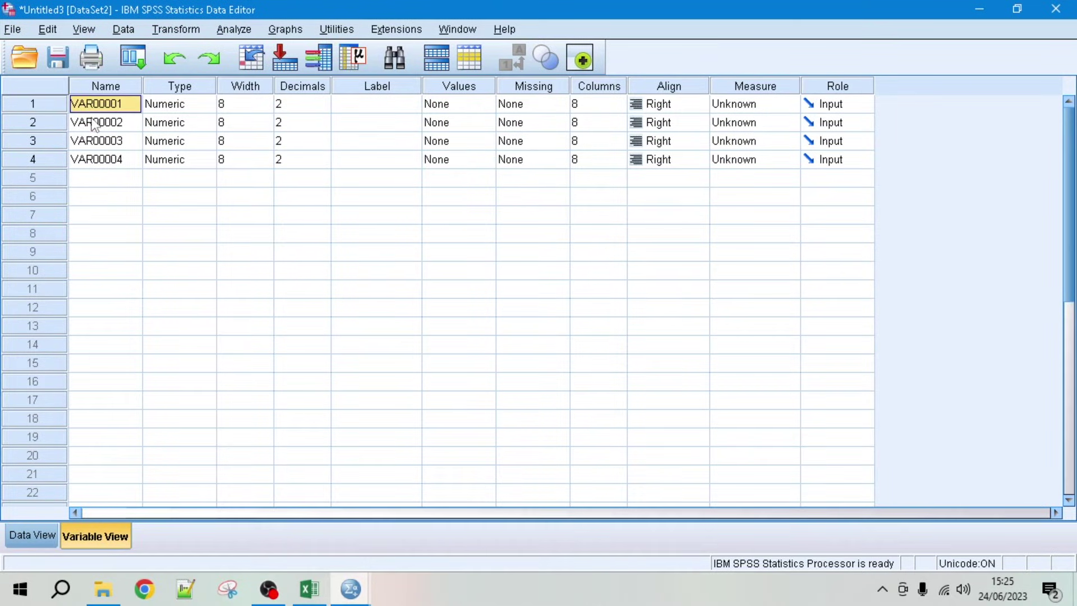
type("X")
left_click(95, 123)
type("X")
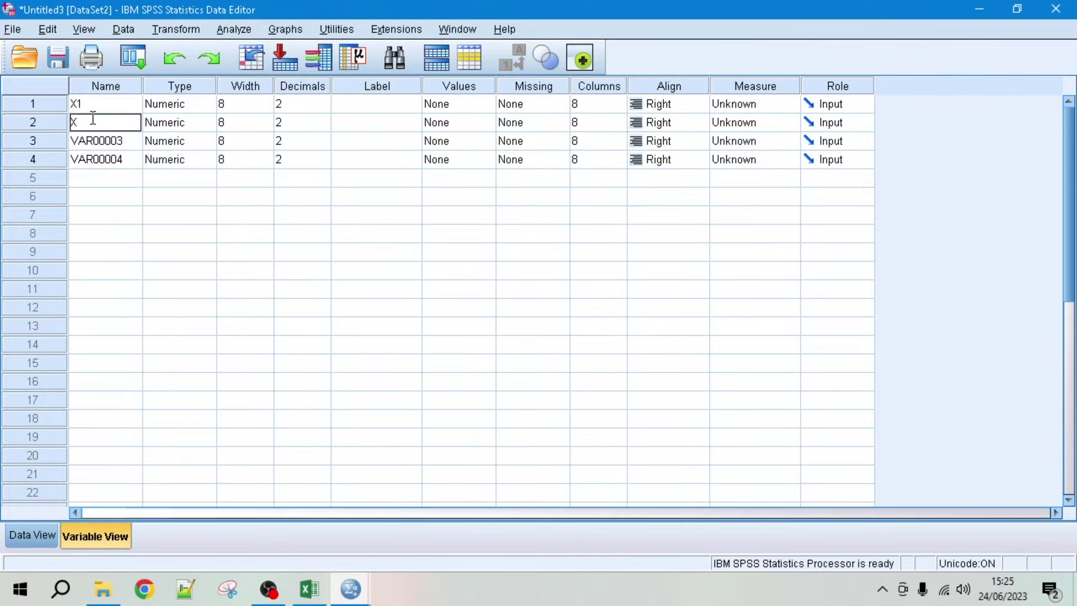
key("Return")
type("X3")
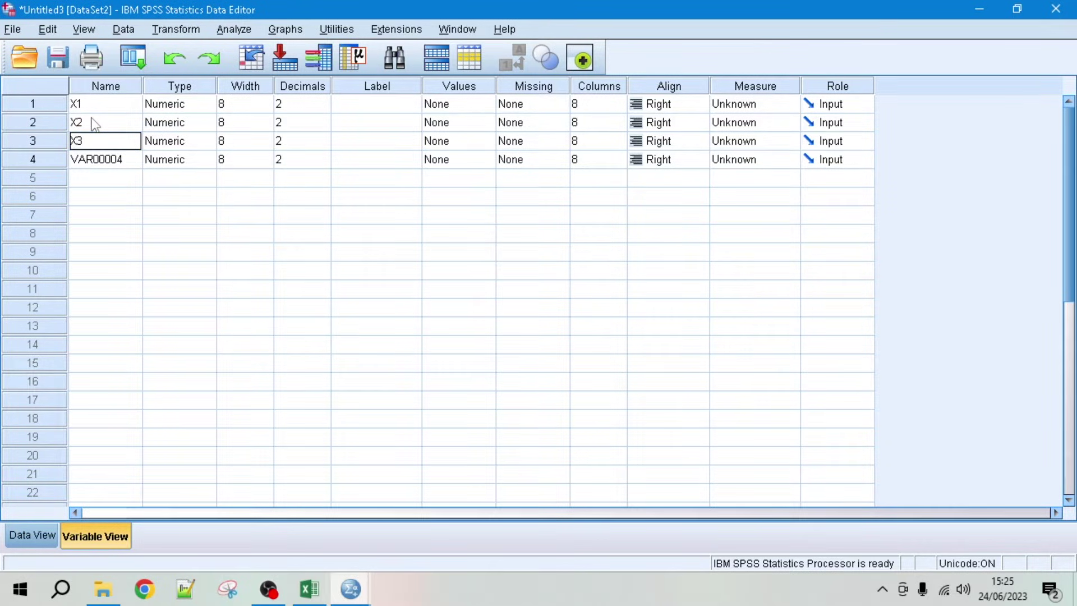
key("Return")
type("Y")
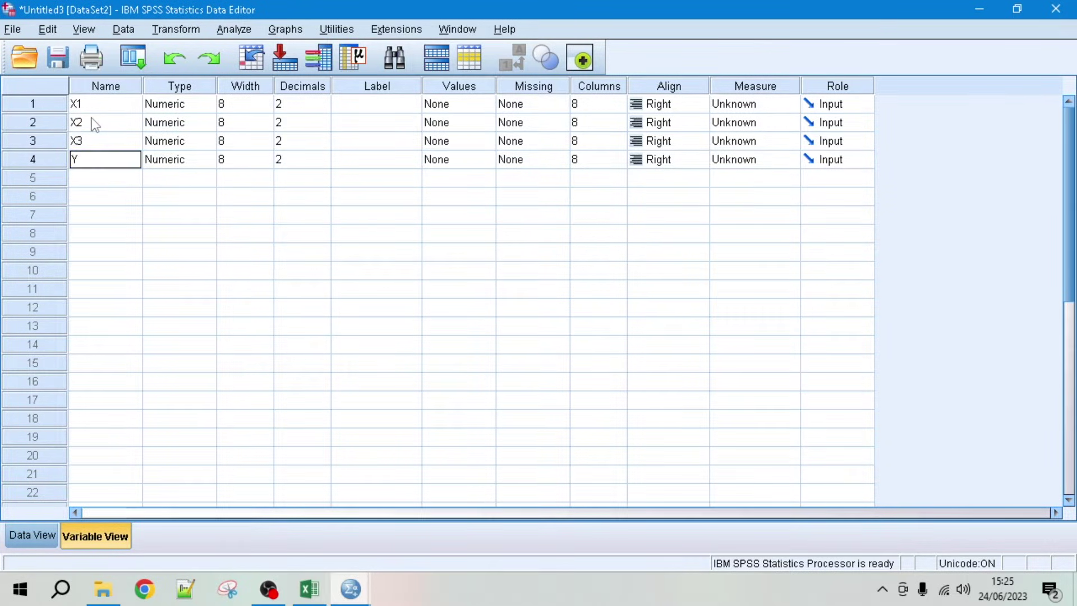
Set the decimals of all four variables, X1 through Y, to 0
left_click(292, 103)
left_click(303, 122)
left_click(324, 126)
left_click(324, 126)
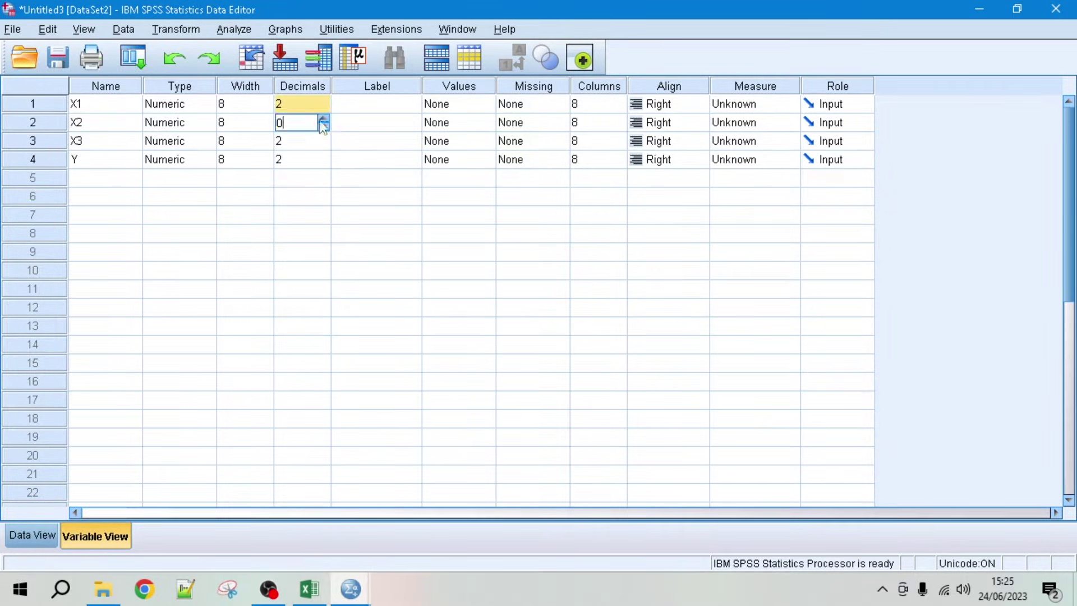
key("Return")
type("0")
key("Return")
type("0")
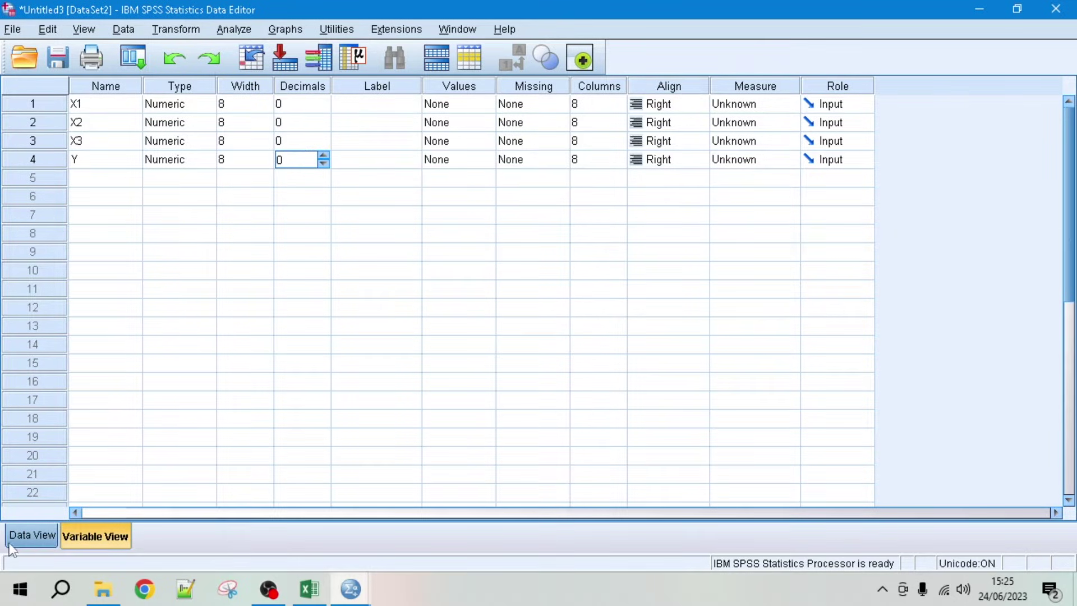
Run a linear regression with Y as the dependent variable and X1, X2 and X3 as independents, using the Enter method
left_click(32, 536)
left_click(234, 29)
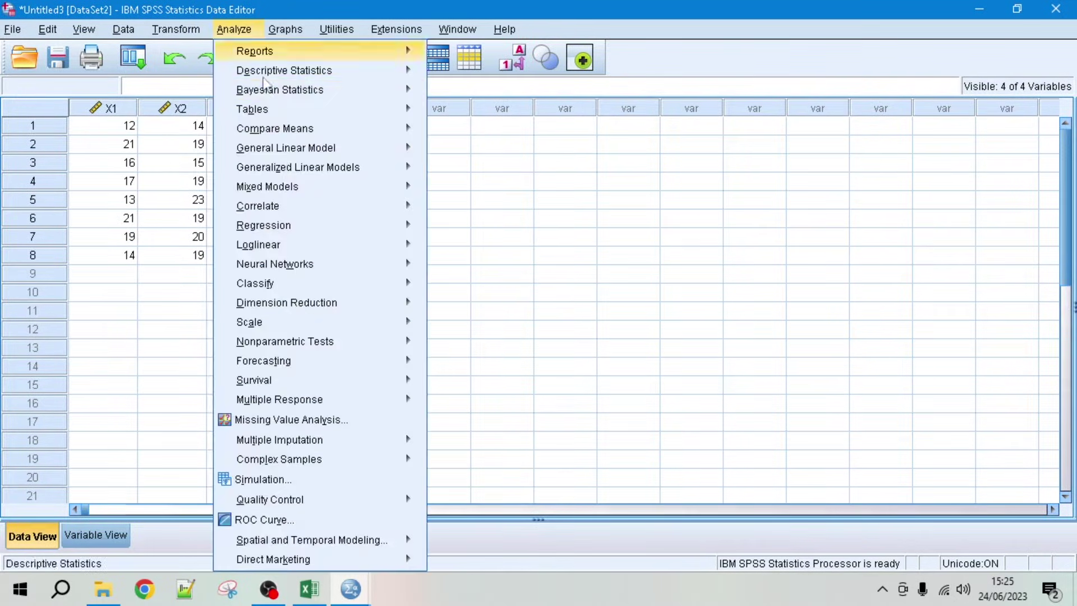
mouse_move(303, 226)
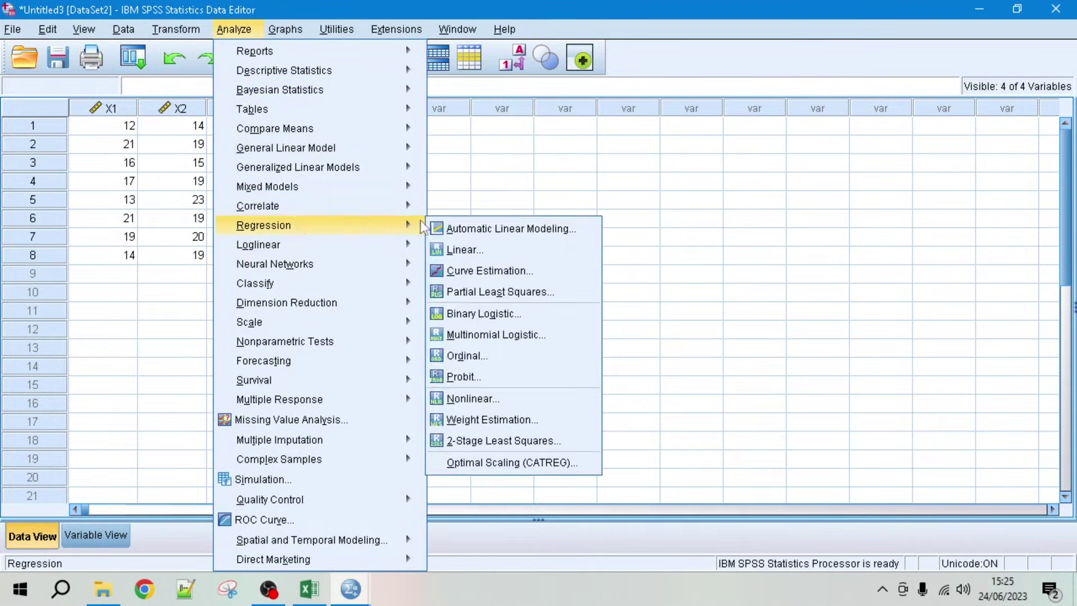
left_click(457, 248)
left_click(355, 193, "shift")
left_click(480, 262)
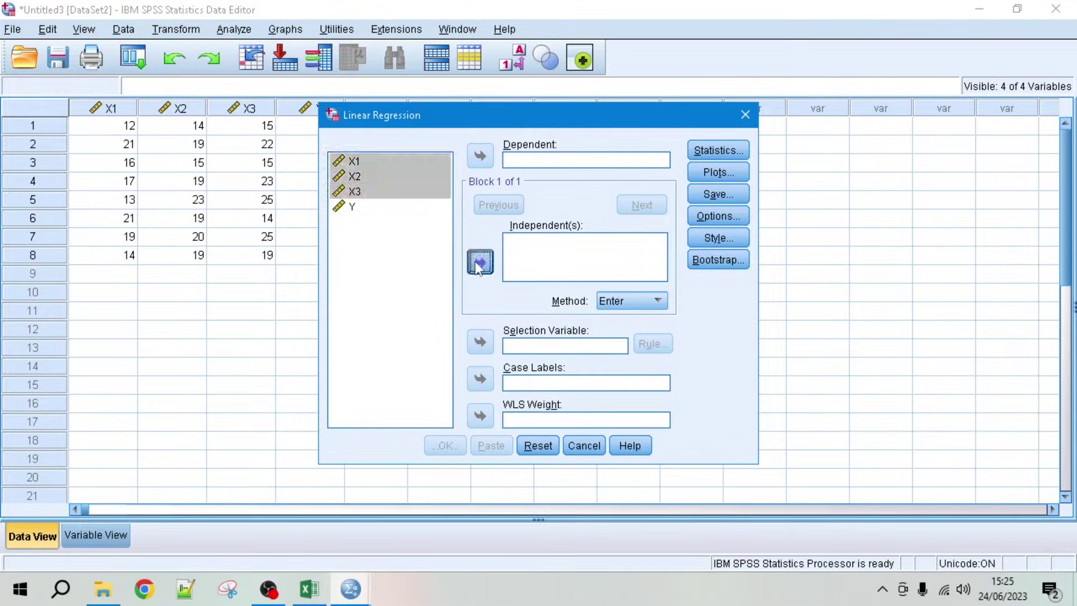
left_click(352, 207)
left_click(480, 156)
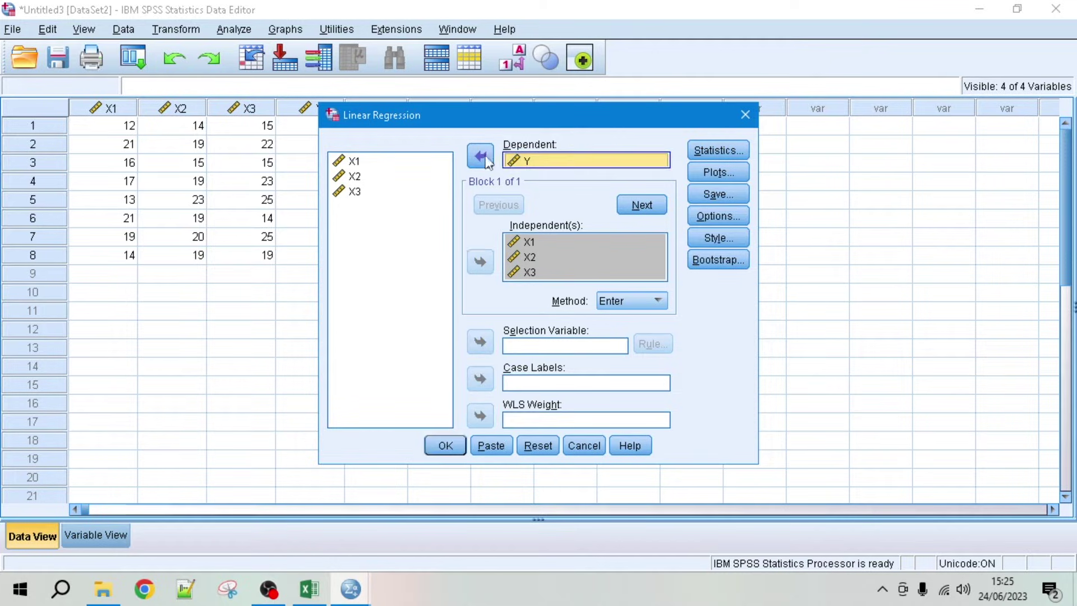
left_click(445, 447)
Delete the log and the regression output from Title through ANOVA, keeping only the Coefficients table
left_click(54, 99)
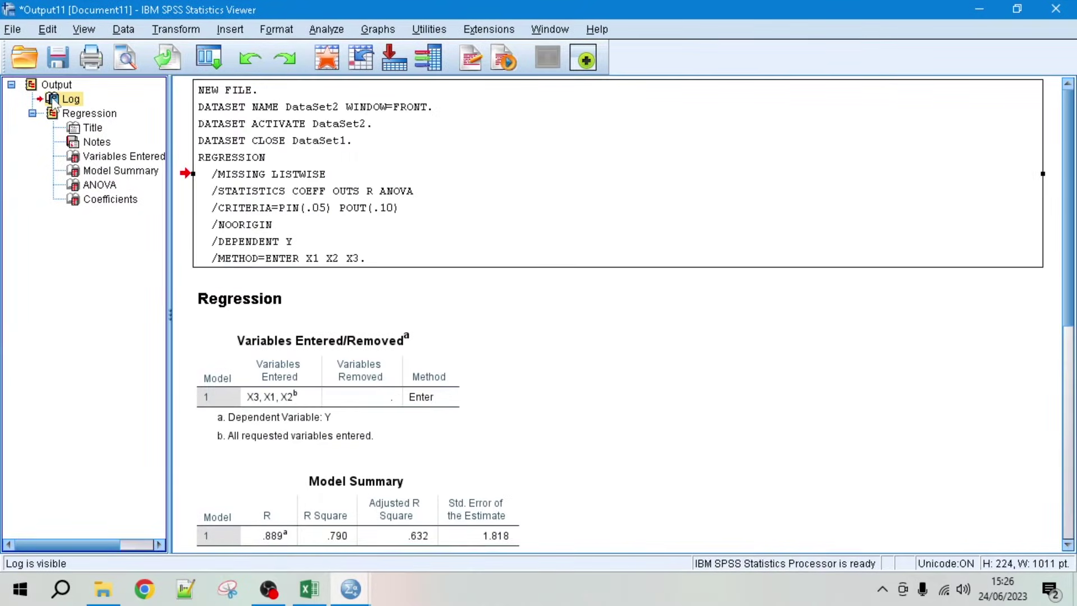
key("Delete")
left_click(79, 113)
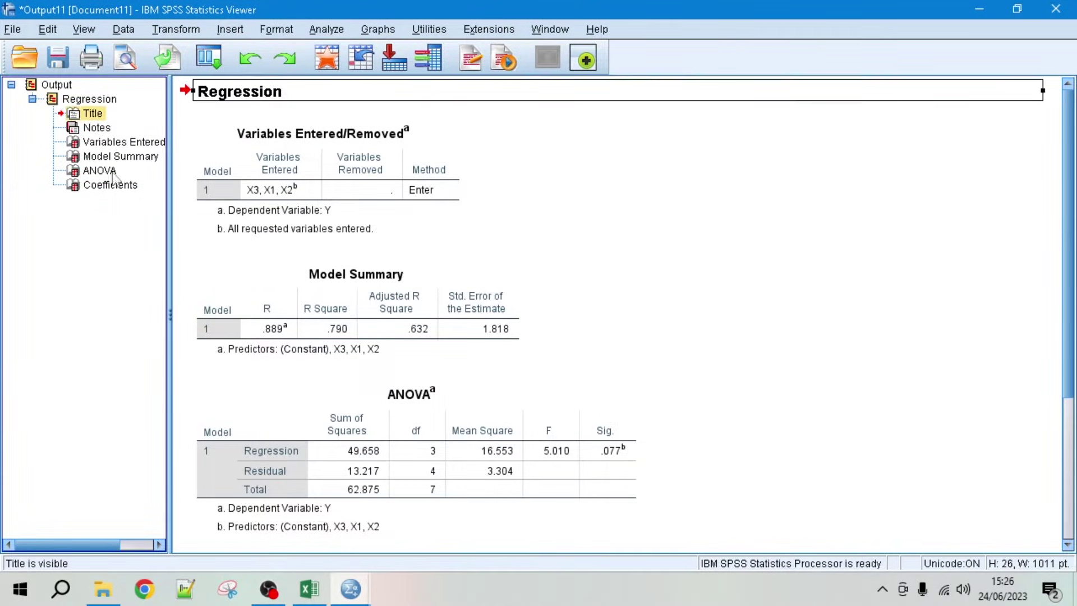
left_click(75, 171, "shift")
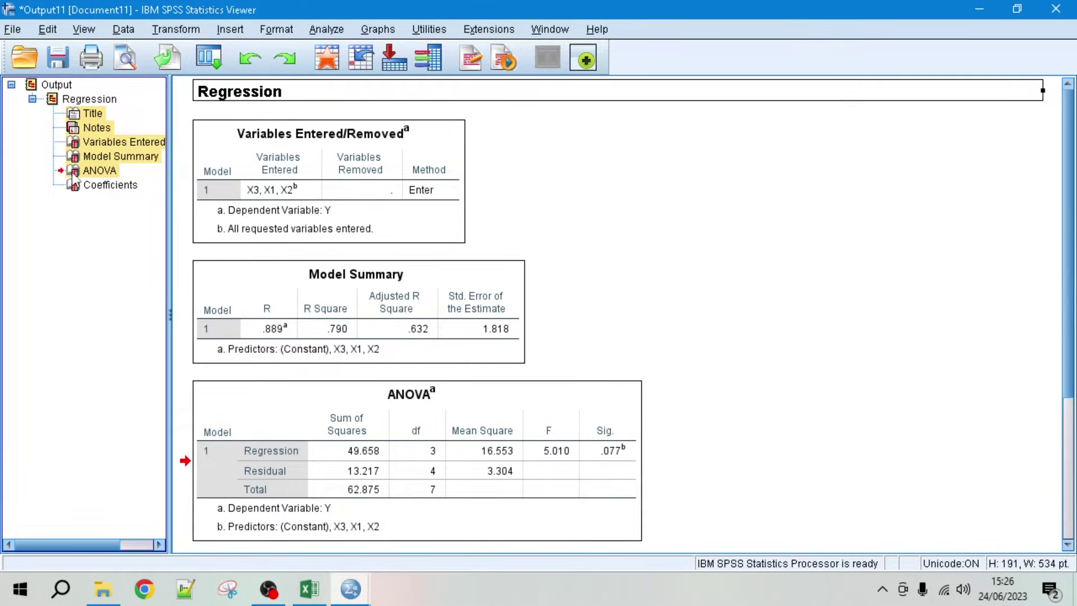
key("Delete")
left_click(344, 265)
left_click(326, 241)
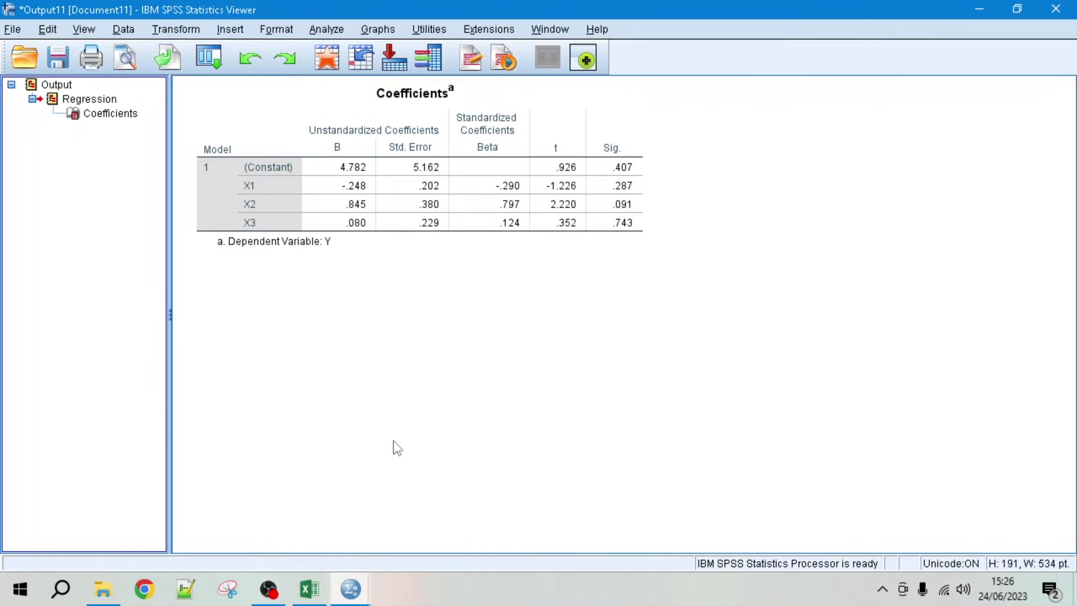
Switch to Excel, clear the copy selection, and compare the X1 data with the X1 row of the SPSS Coefficients table
left_click(309, 588)
left_click(427, 427)
key("Escape")
left_click(455, 325)
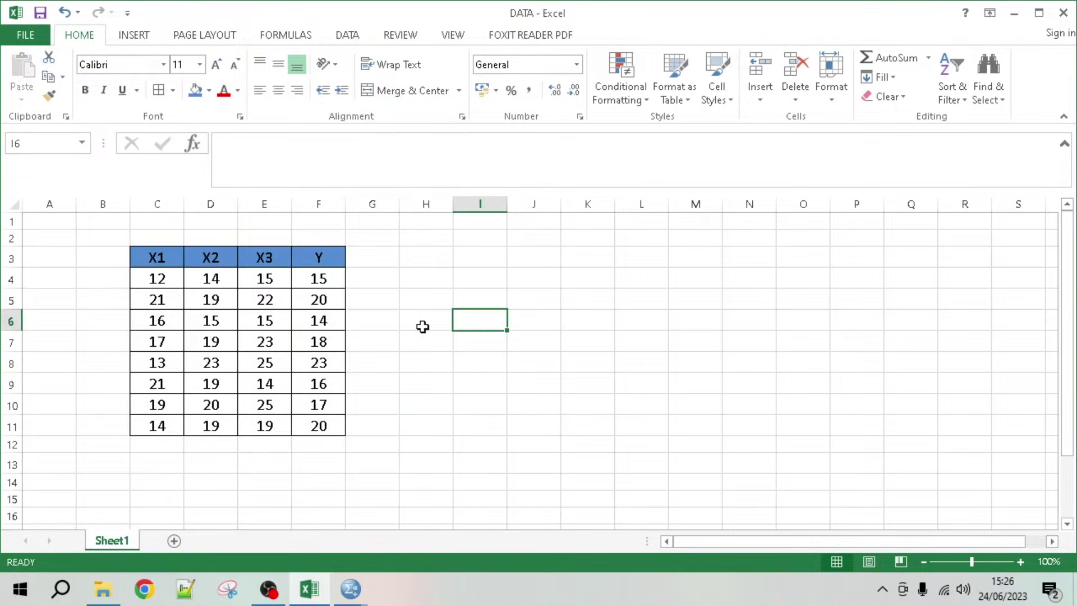
left_click(163, 282)
key("alt+Tab")
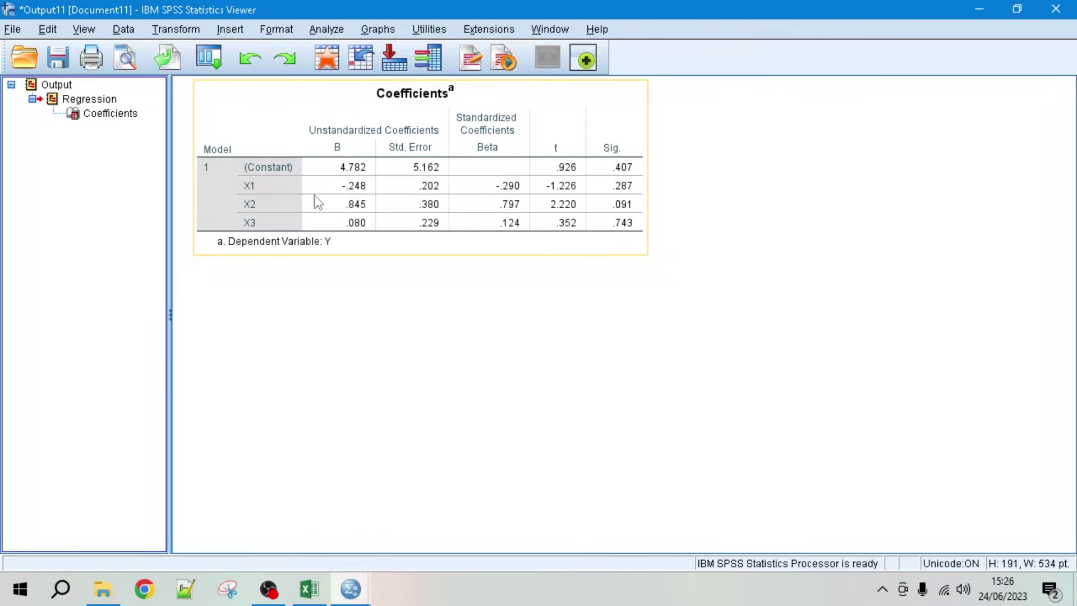
key("alt+Tab")
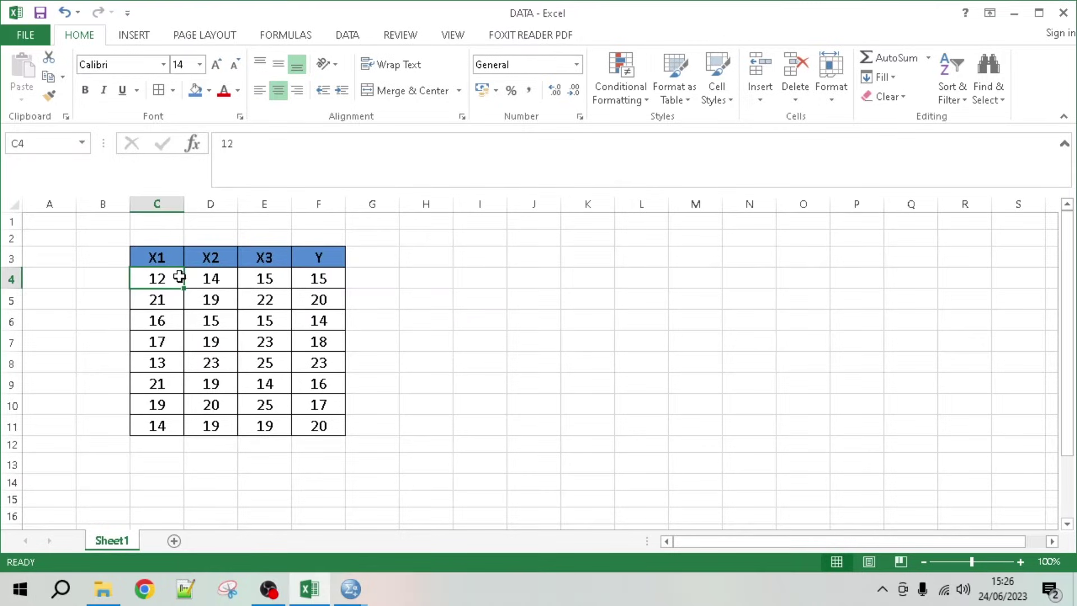
left_click(158, 203)
left_click(432, 327)
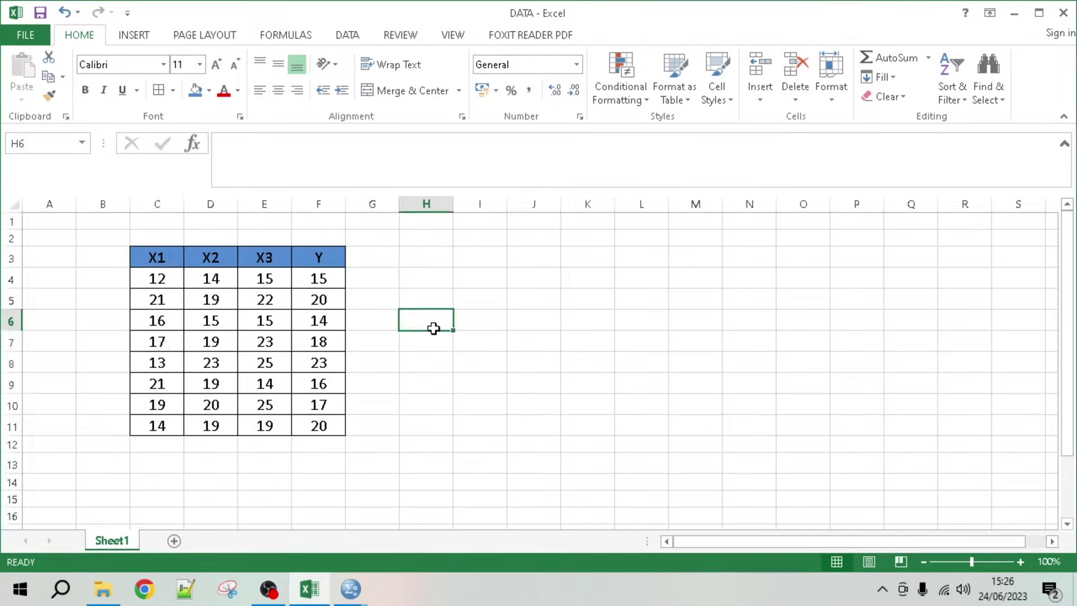
key("alt+Tab")
key("alt+Tab")
Compare the X1 value with the Y value in each of rows 4 to 7
left_click(158, 277)
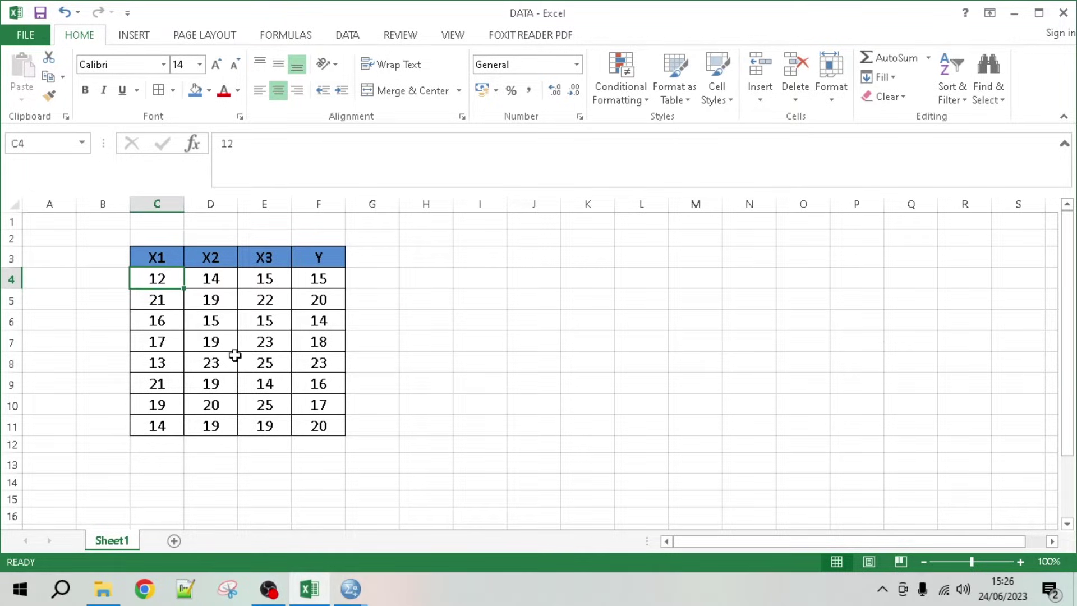
left_click(326, 284)
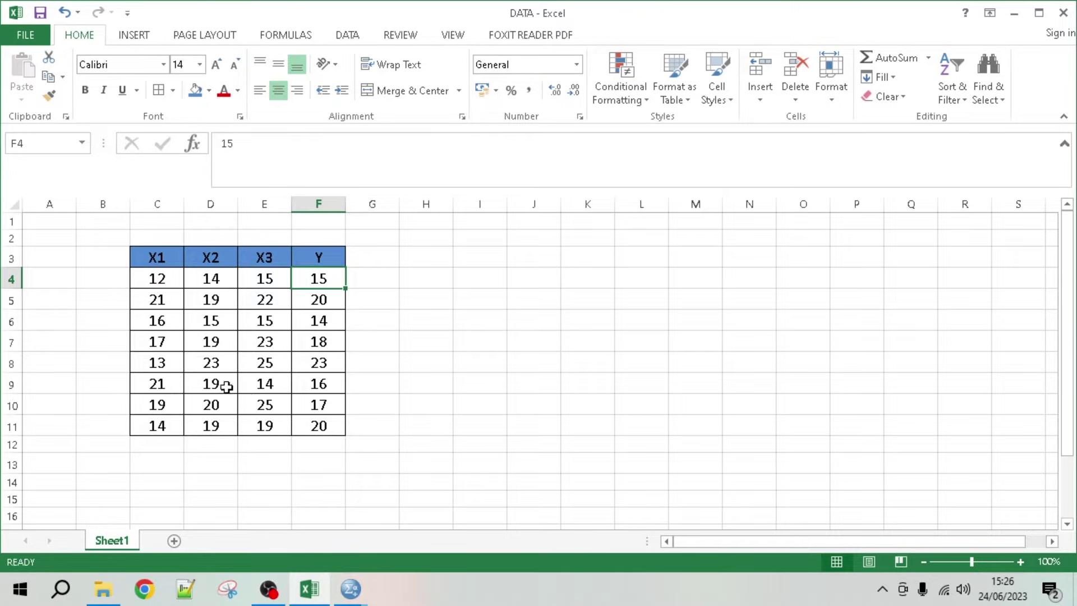
left_click(165, 302)
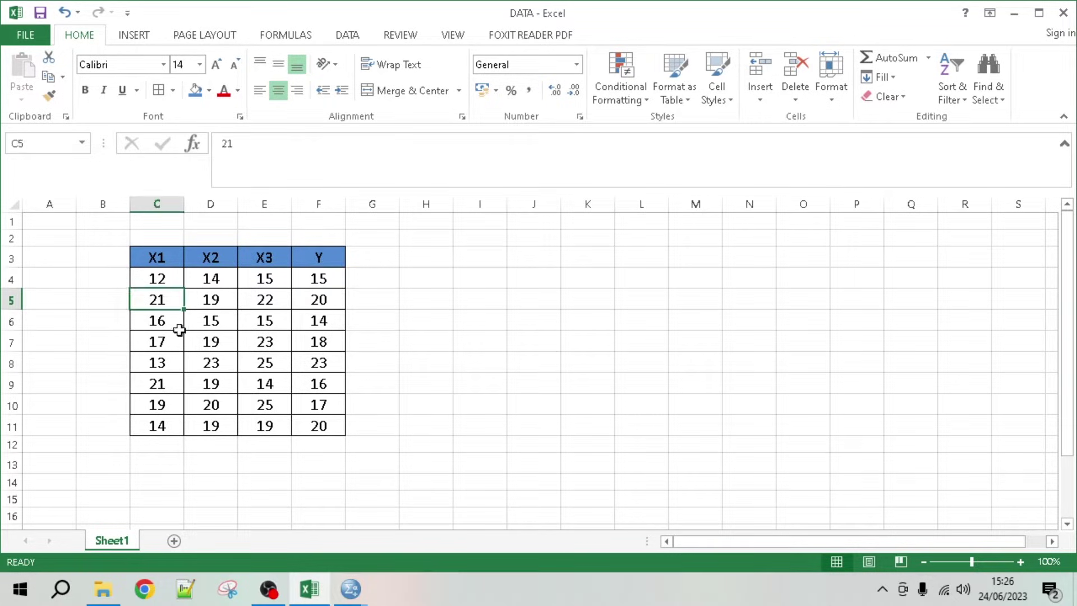
left_click(317, 298)
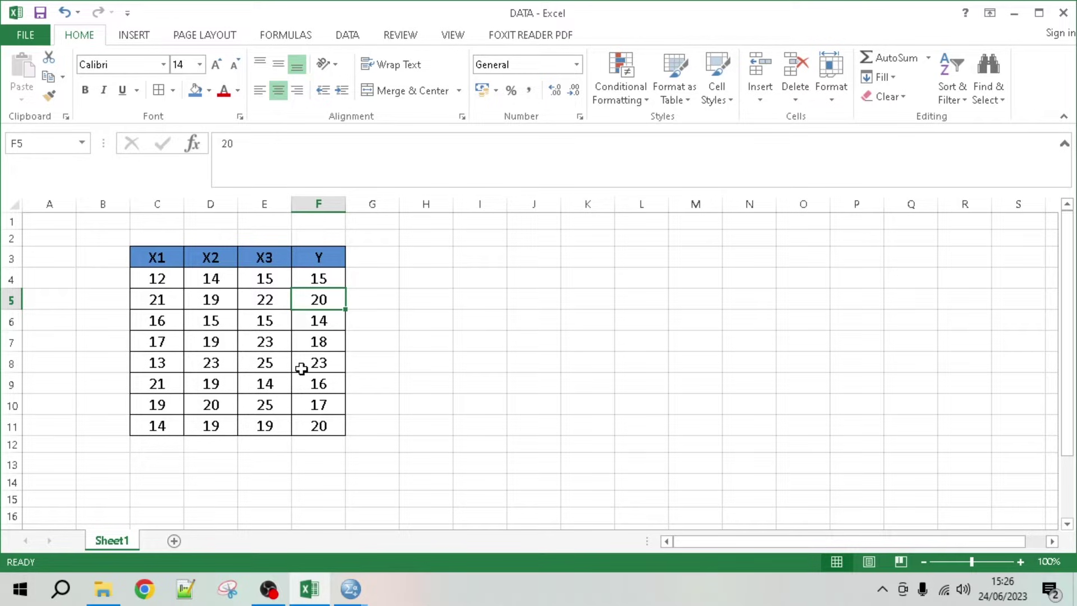
left_click(156, 320)
left_click(326, 320)
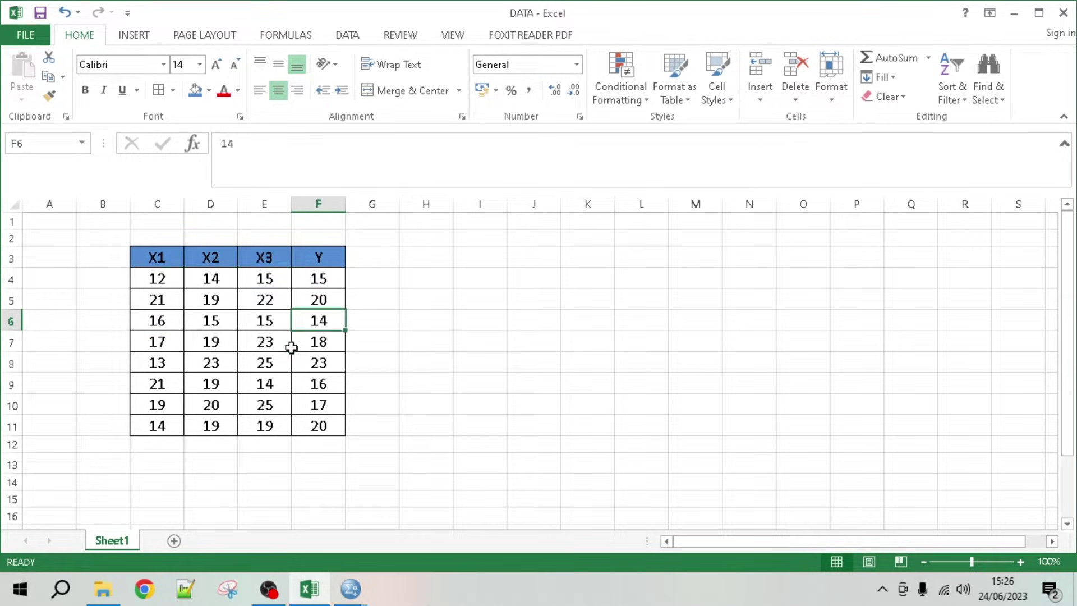
left_click(156, 342)
left_click(318, 342)
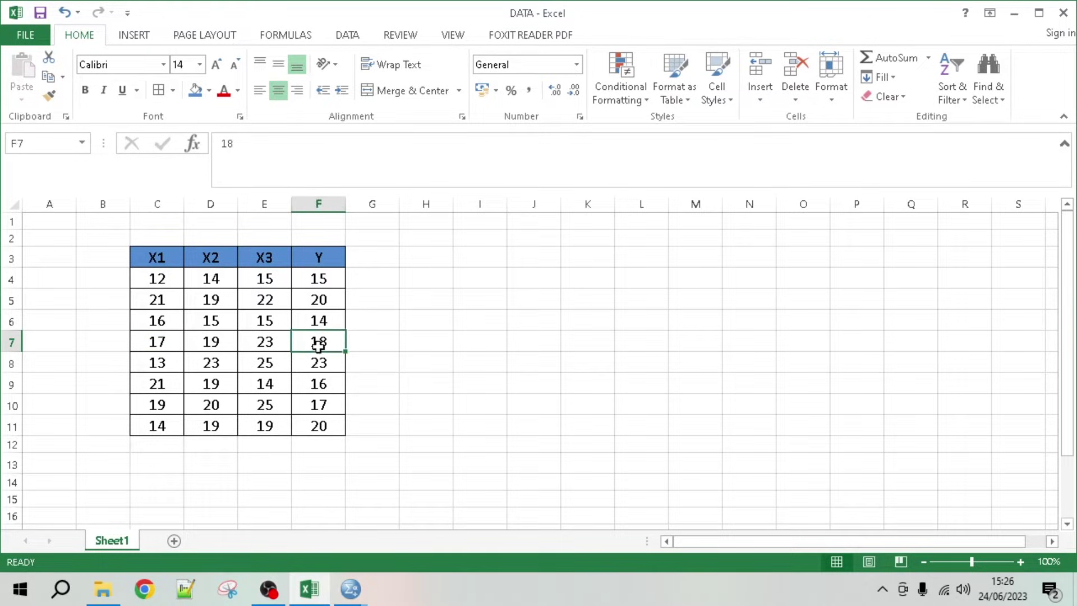
Colour the X1 and Y values in row 8 (C8 and F8) red and compare the two
left_click_drag(157, 364, 321, 363)
left_click(159, 364)
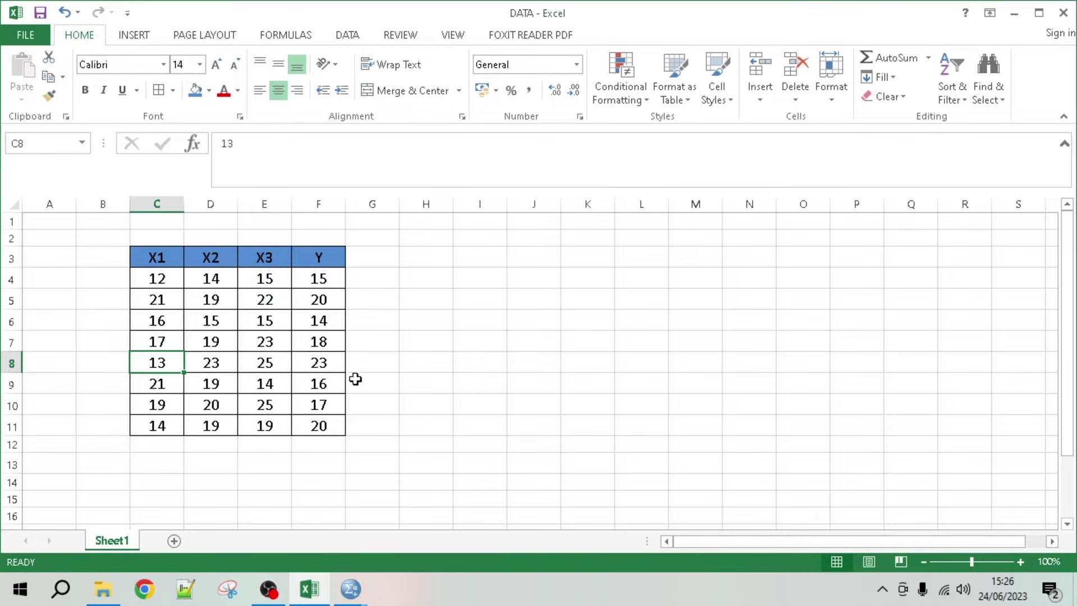
left_click(336, 367, "shift")
left_click(335, 364)
left_click(163, 365, "ctrl")
left_click(224, 91)
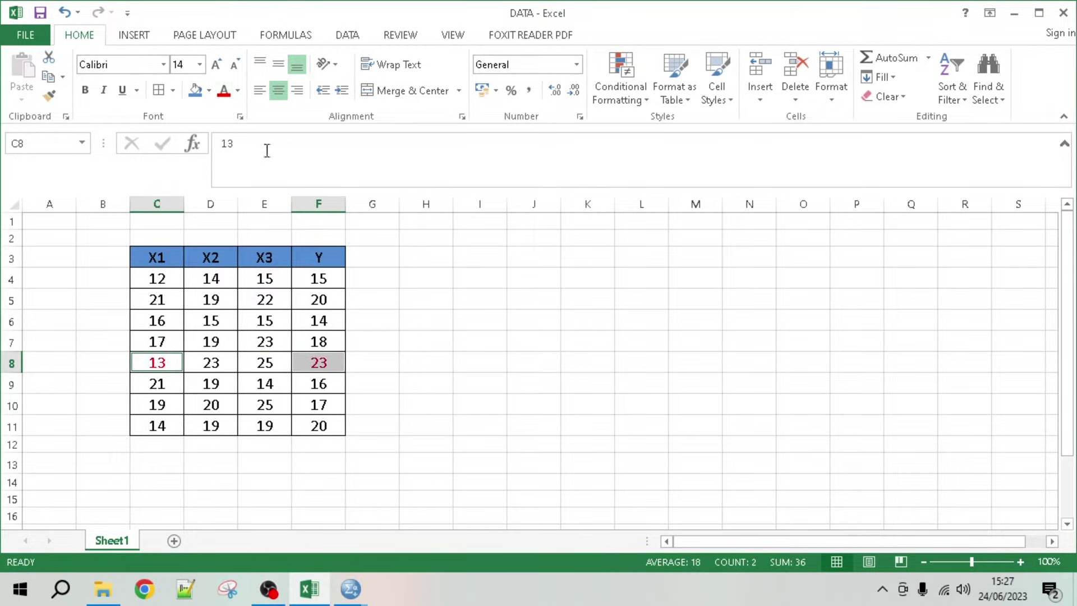
left_click(440, 404)
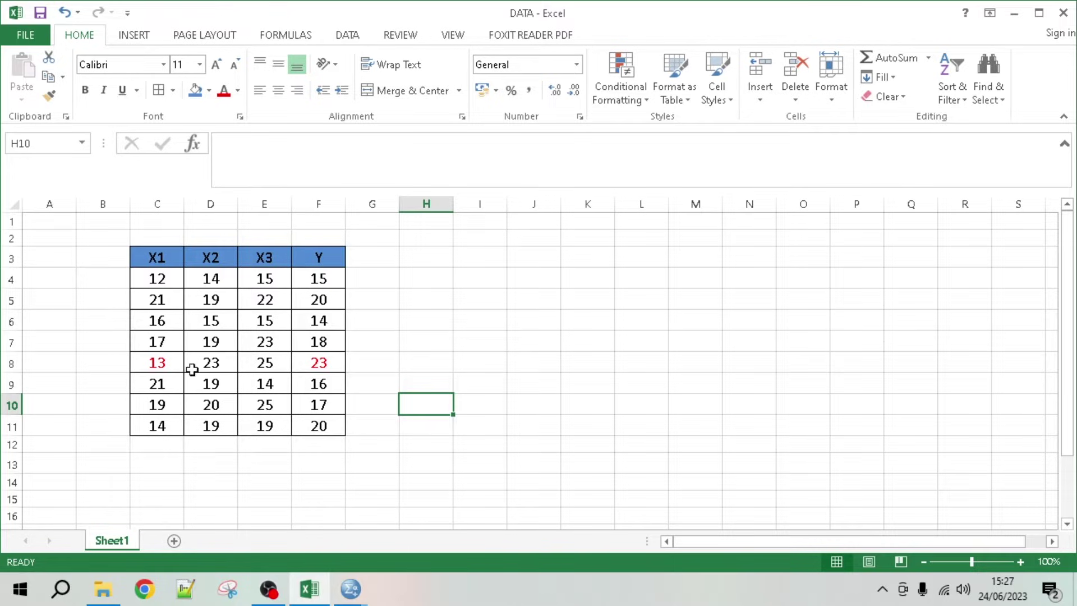
left_click(167, 365)
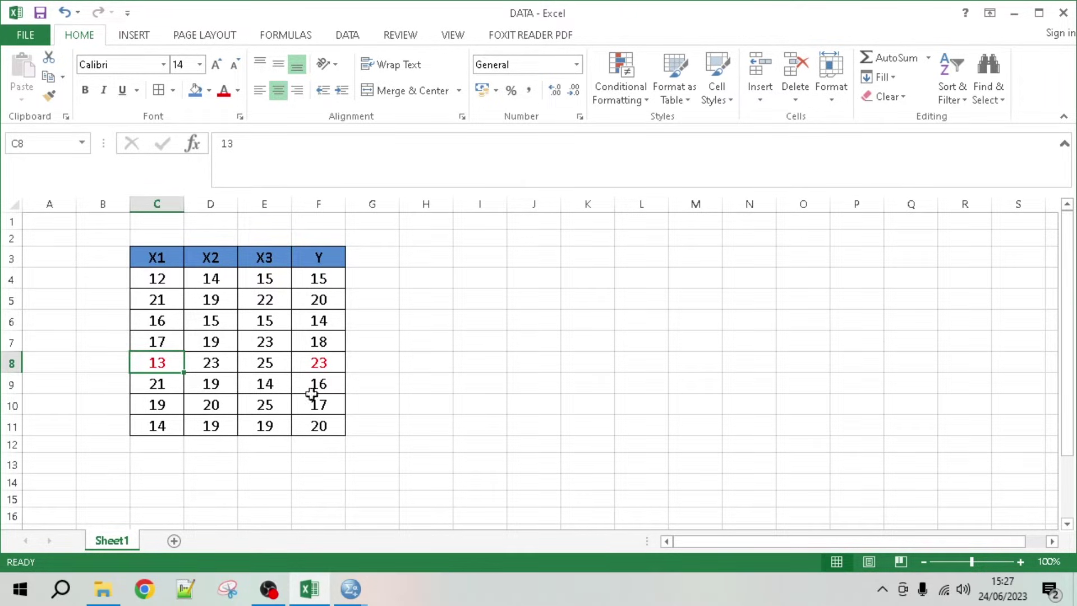
left_click(336, 367)
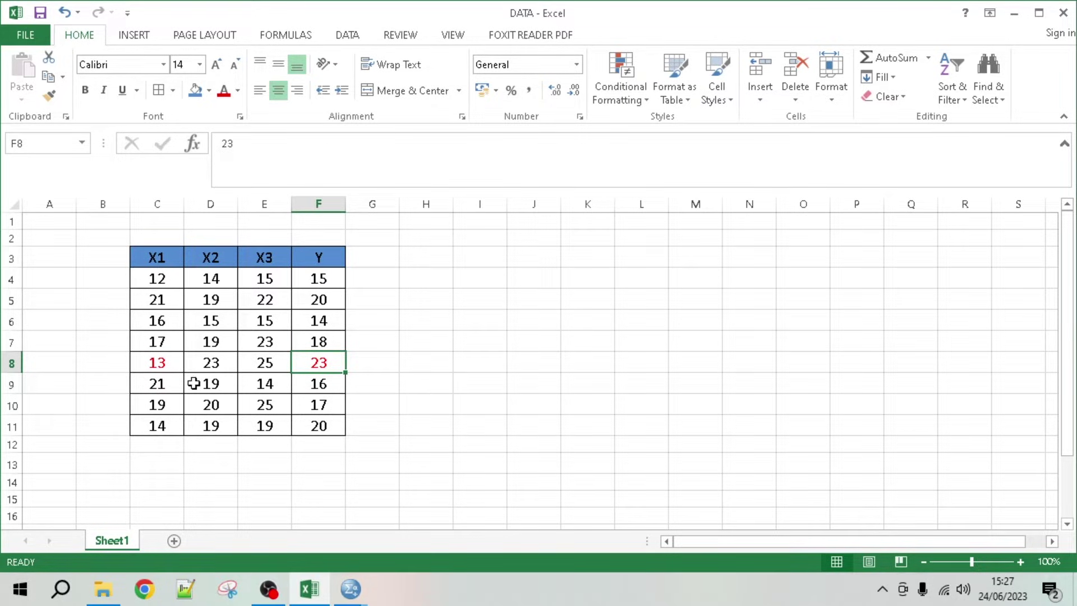
Colour the X1 and Y values in row 11 (C11 and F11) red
left_click(167, 365)
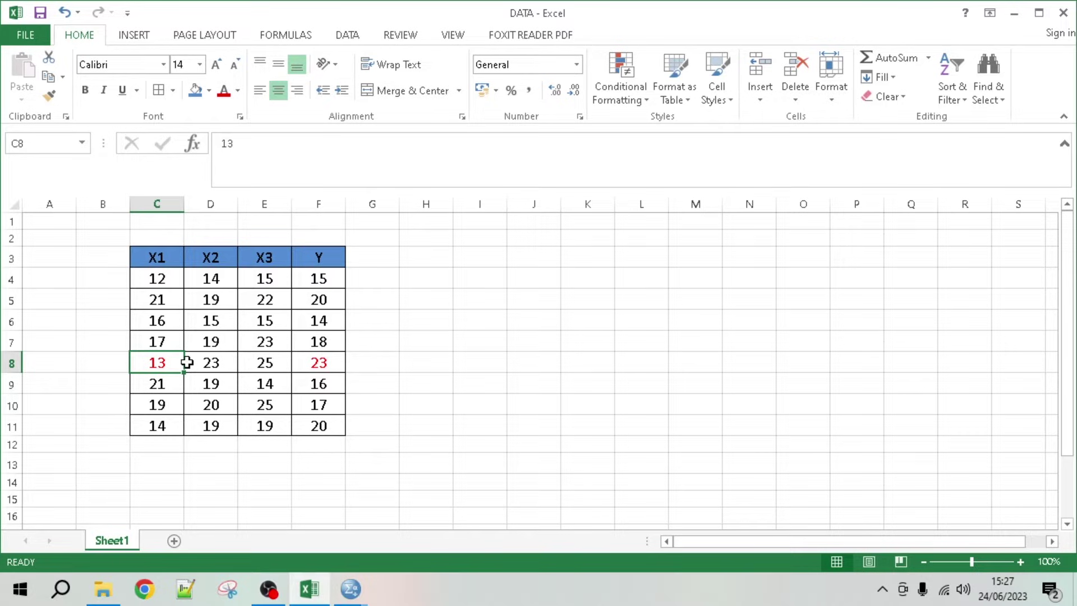
left_click_drag(156, 426, 312, 428)
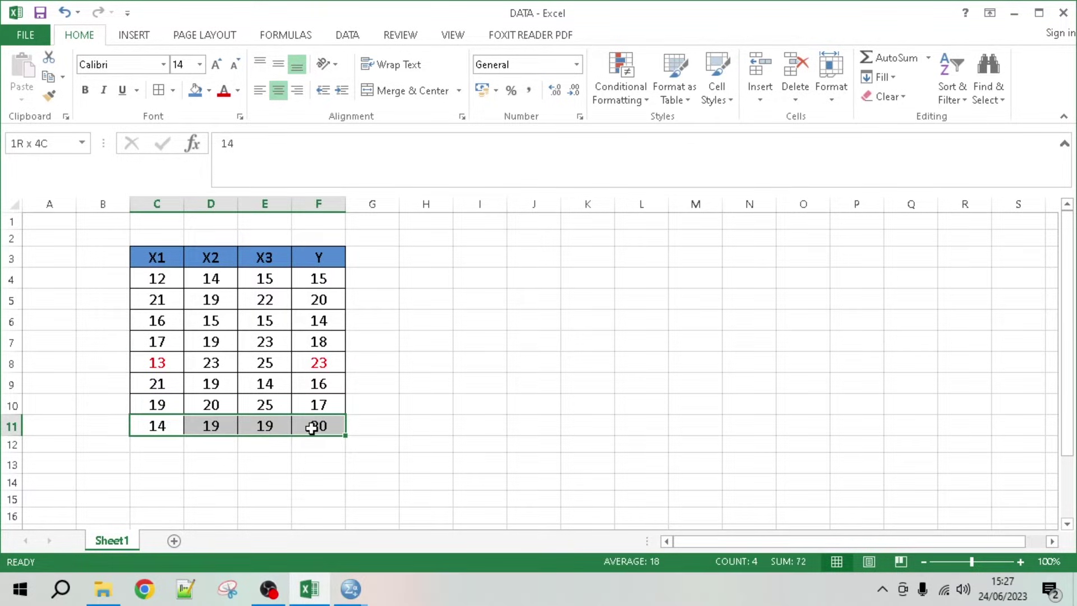
left_click(314, 478)
left_click(329, 429)
left_click(223, 89)
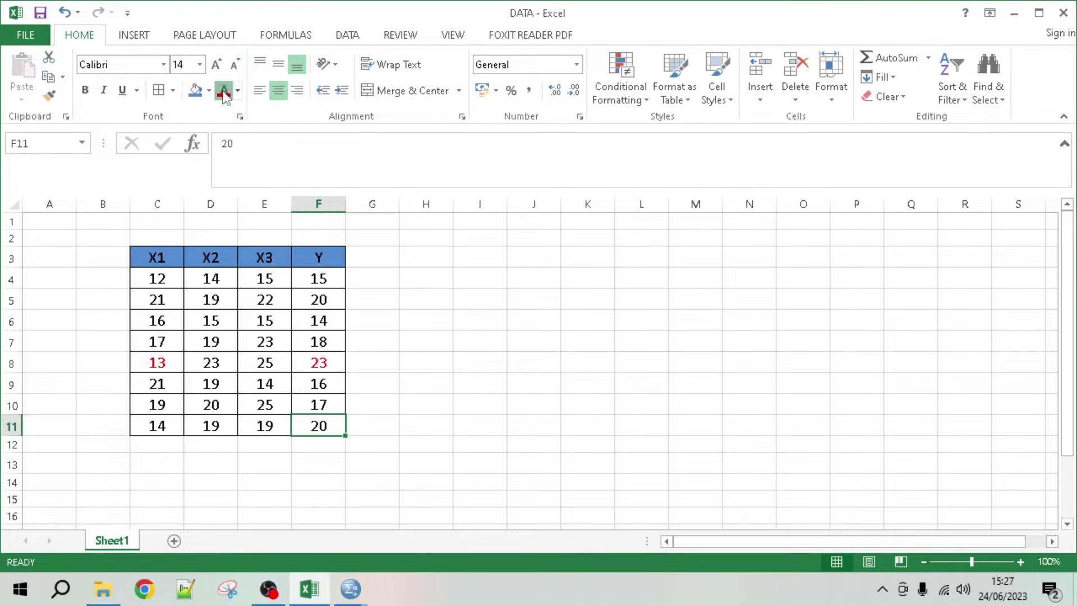
left_click(409, 345)
left_click(169, 427)
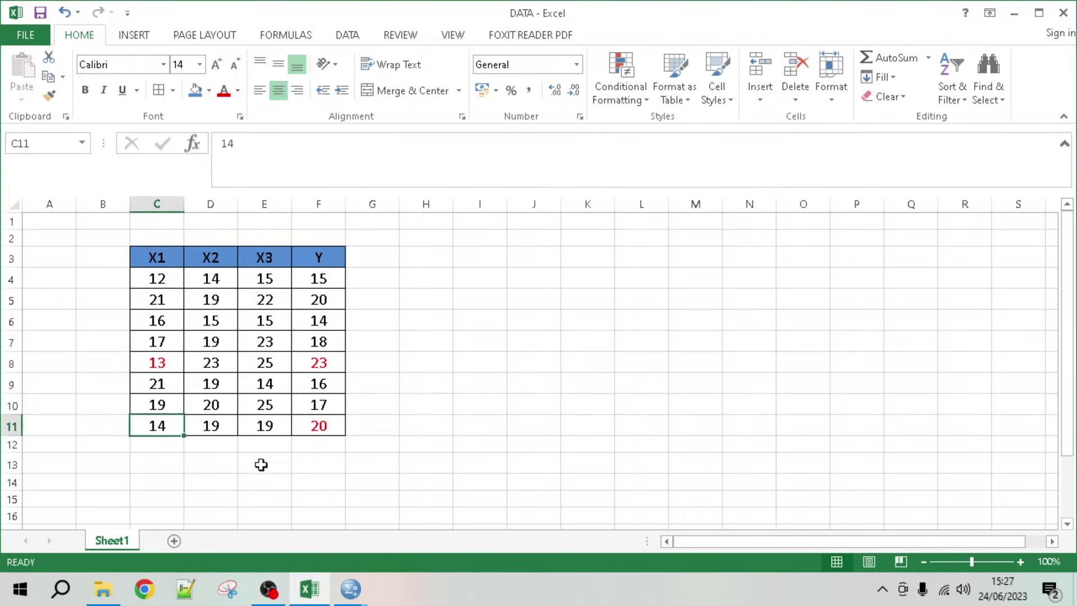
left_click(224, 90)
left_click(427, 396)
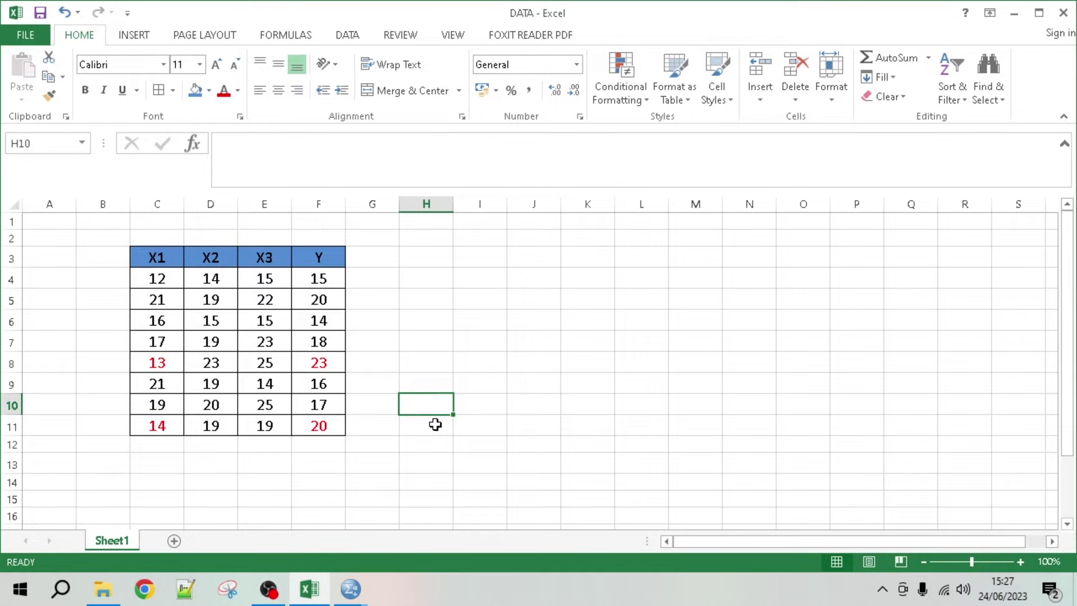
Compare the red X1 values in C8 and C11 with the X1 row of the SPSS Coefficients table
left_click(168, 361)
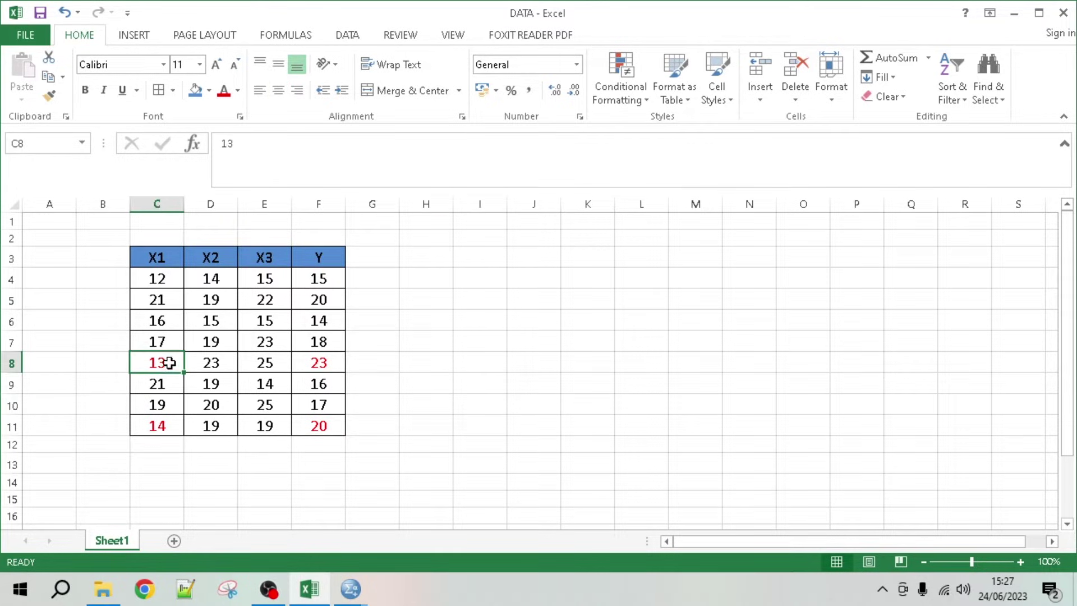
left_click(168, 426)
left_click(168, 363)
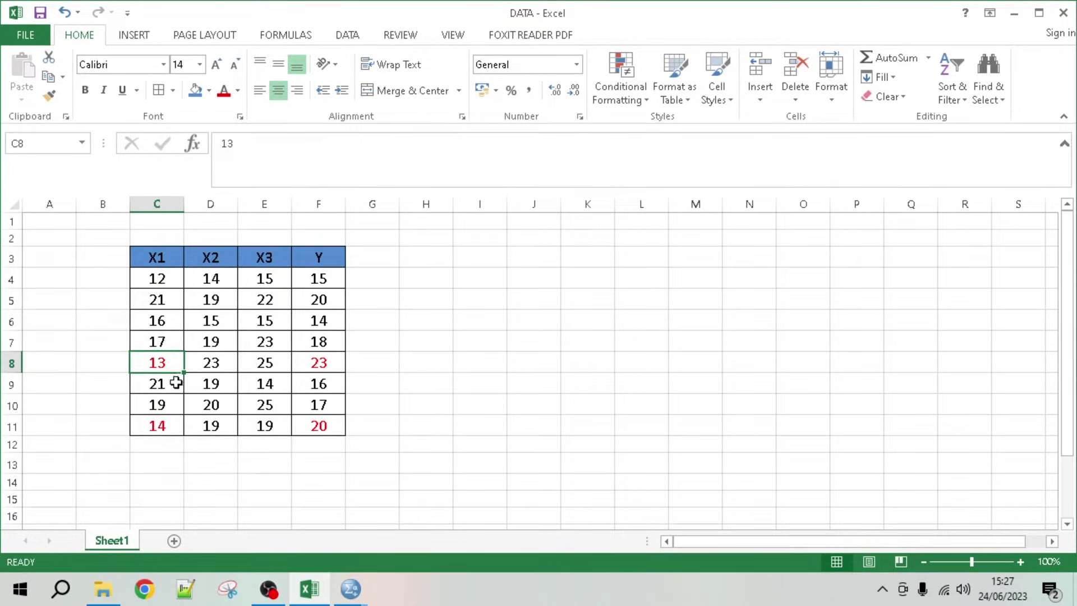
left_click(170, 426)
key("alt+Tab")
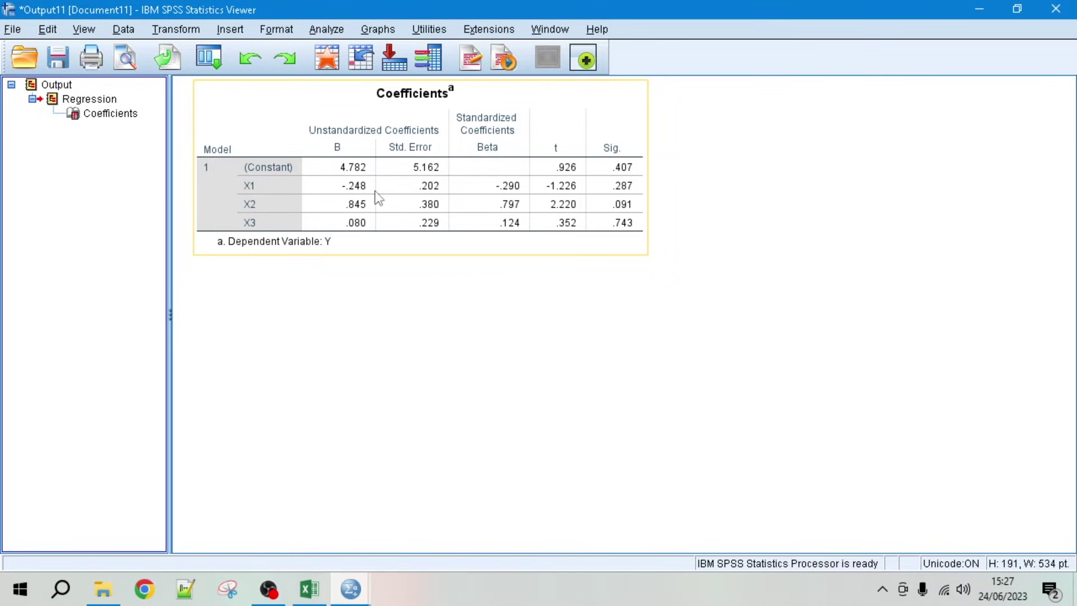
key("alt+Tab")
left_click(415, 403)
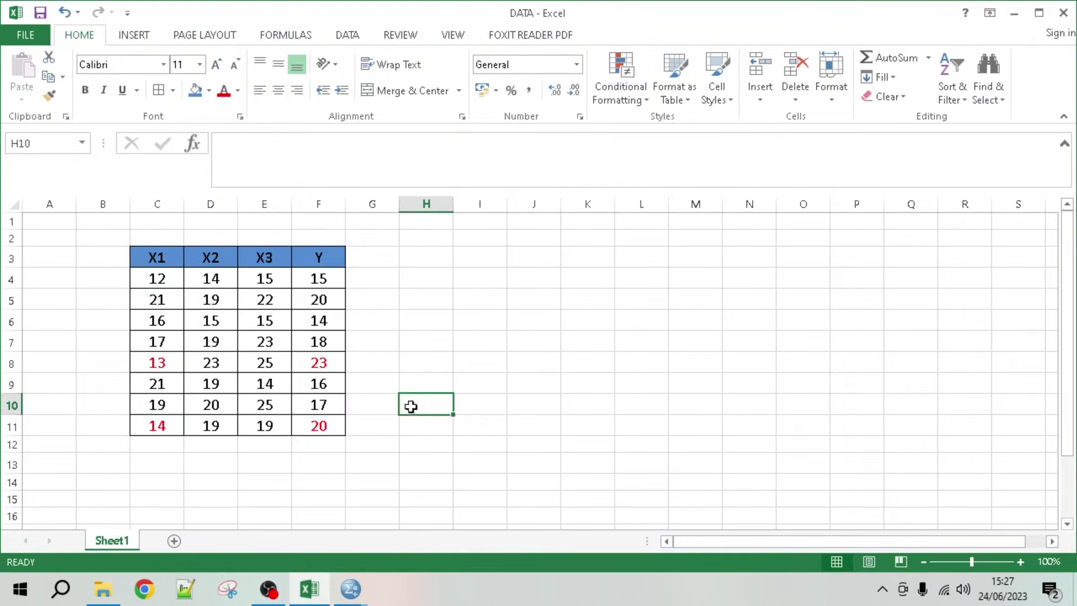
left_click(164, 365)
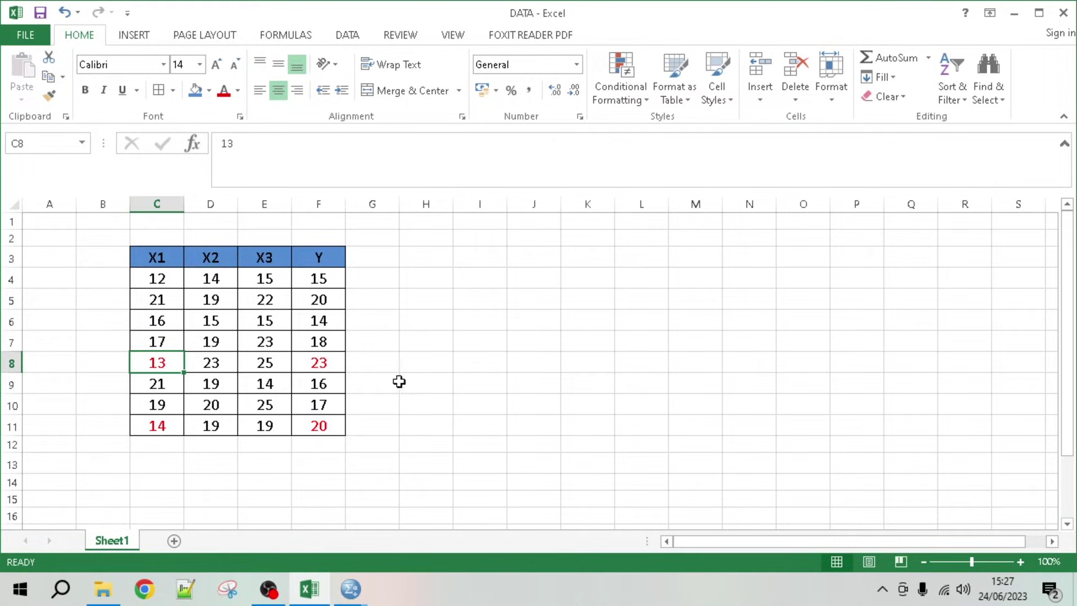
Calculate the average of the row 8 predictors in H8 with =AVERAGE(C8:E8)
left_click(425, 364)
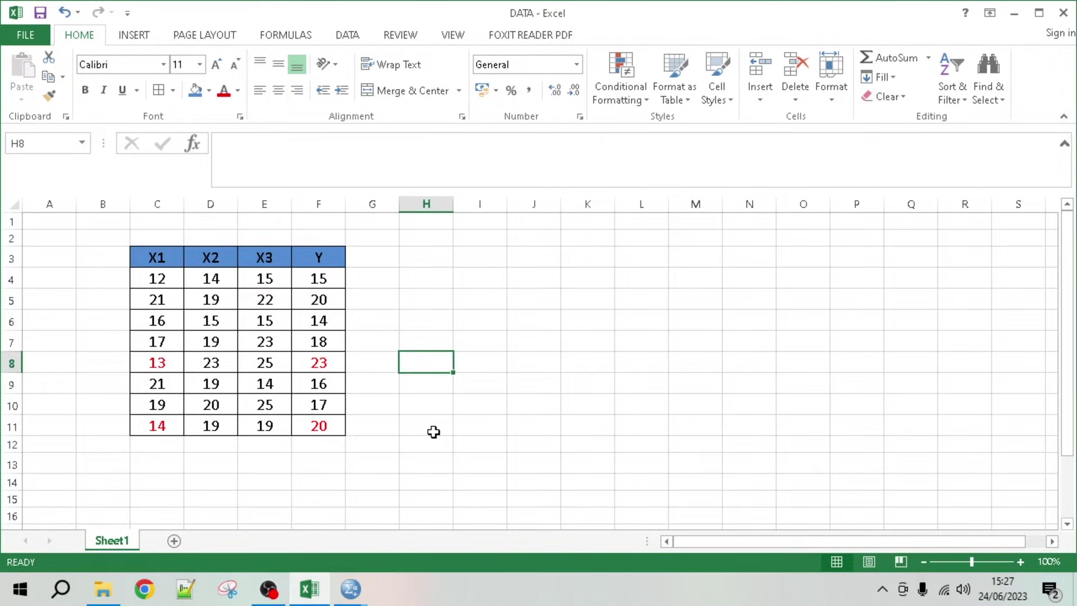
type("=av")
double_click(449, 397)
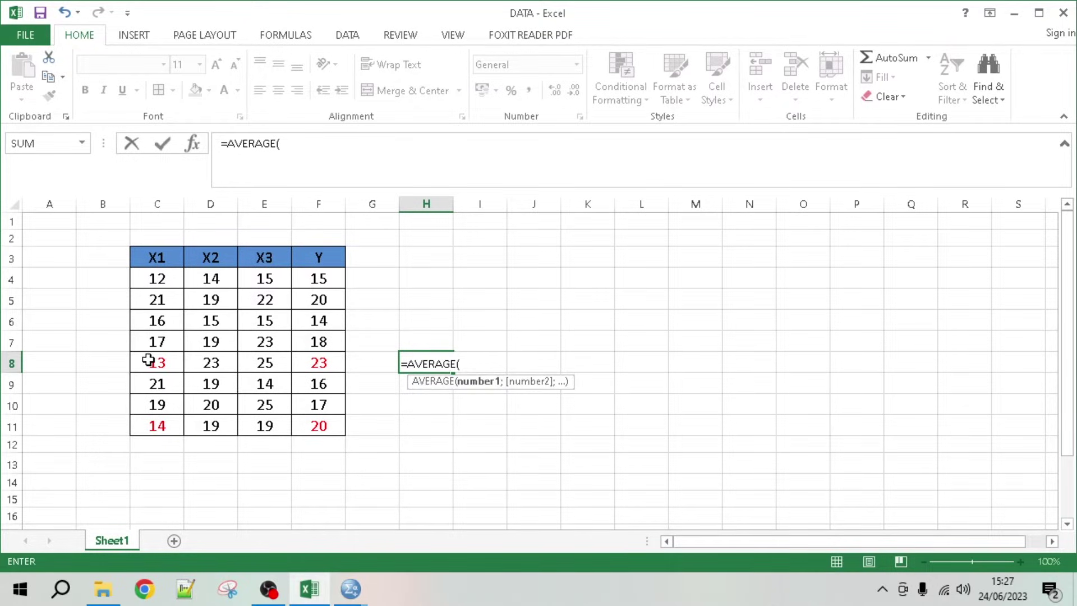
left_click_drag(148, 360, 259, 369)
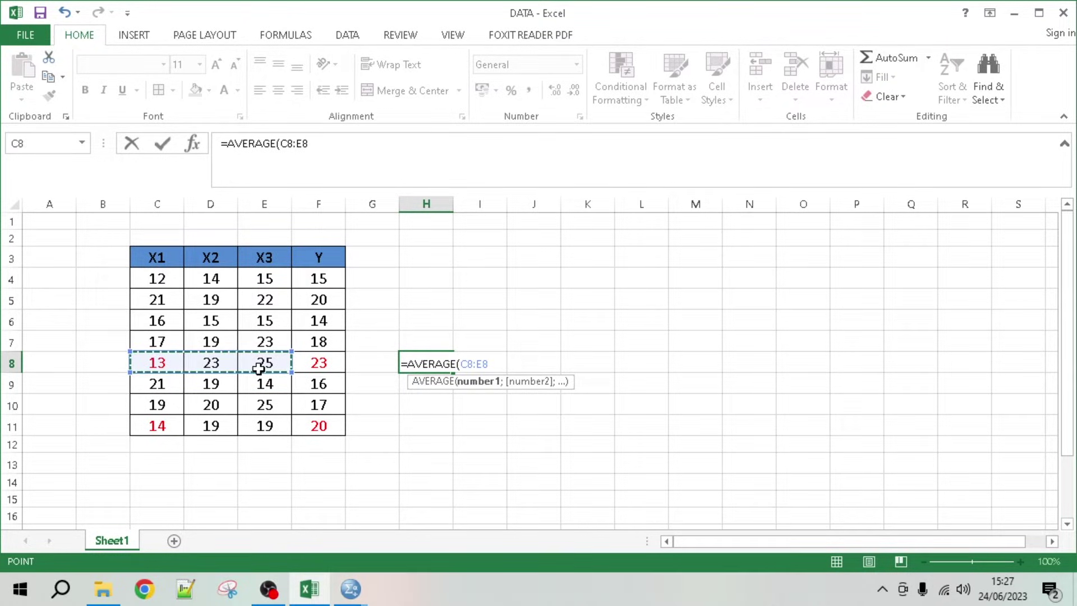
key("Return")
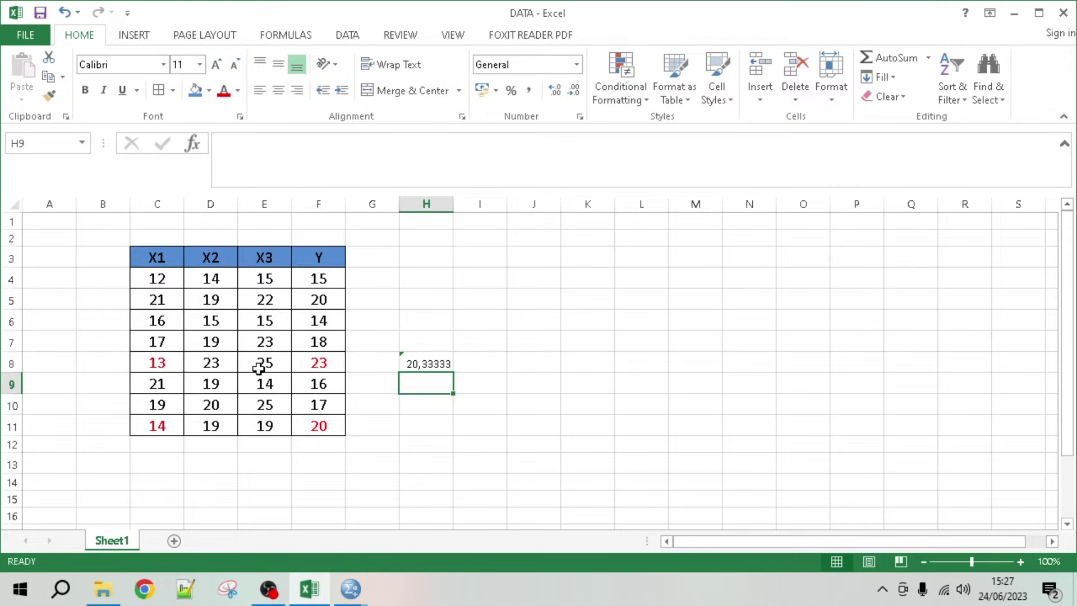
left_click(460, 444)
Compare the average in H8 with the individual X1, X2 and X3 values in row 8
left_click(418, 363)
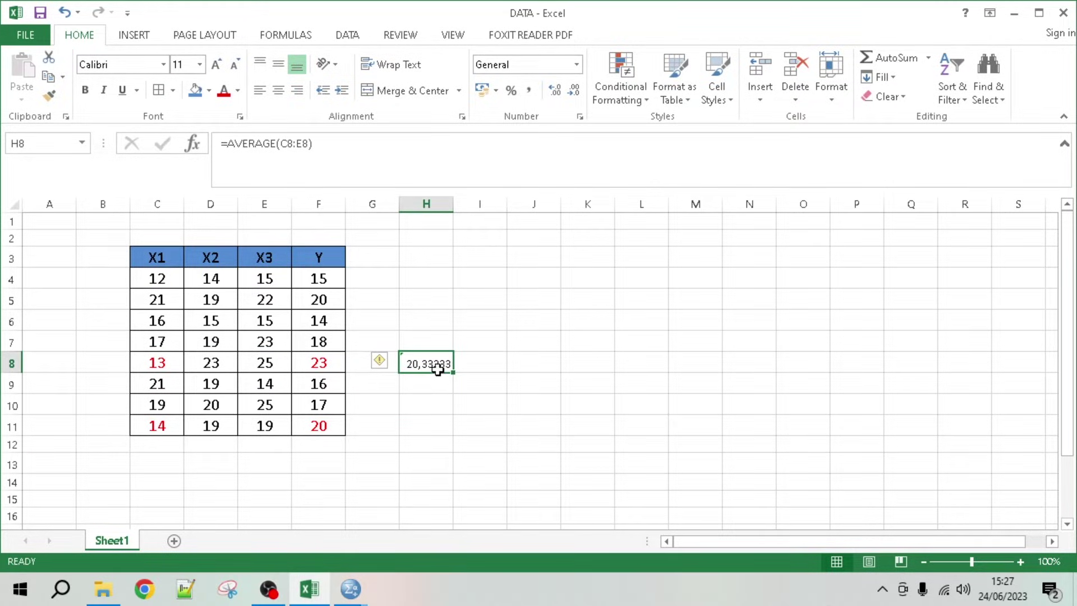
left_click(261, 367)
left_click(214, 365)
left_click(272, 367)
left_click(414, 364)
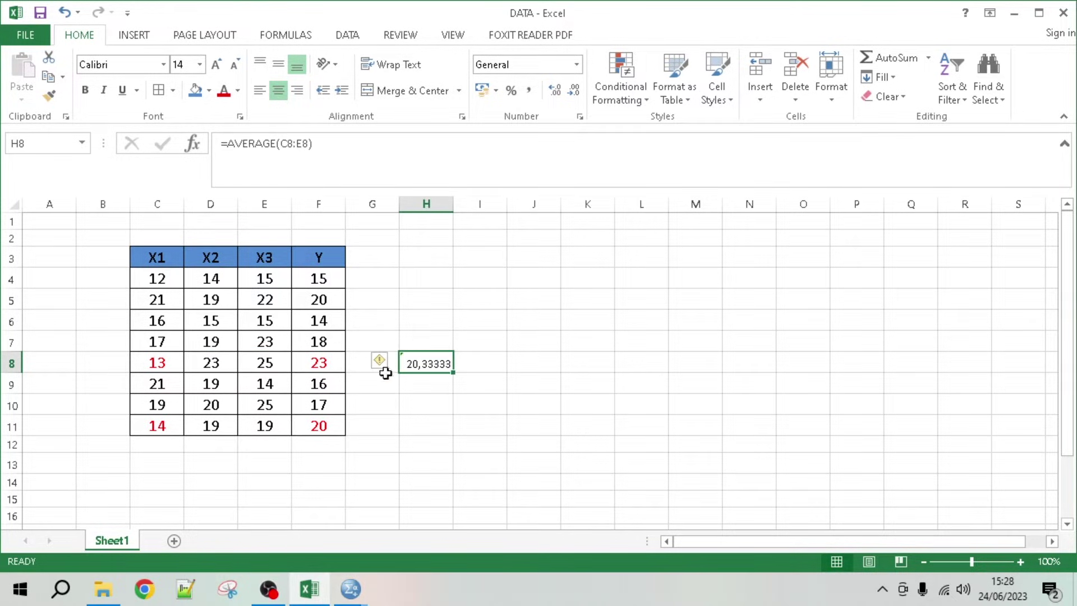
left_click(163, 364)
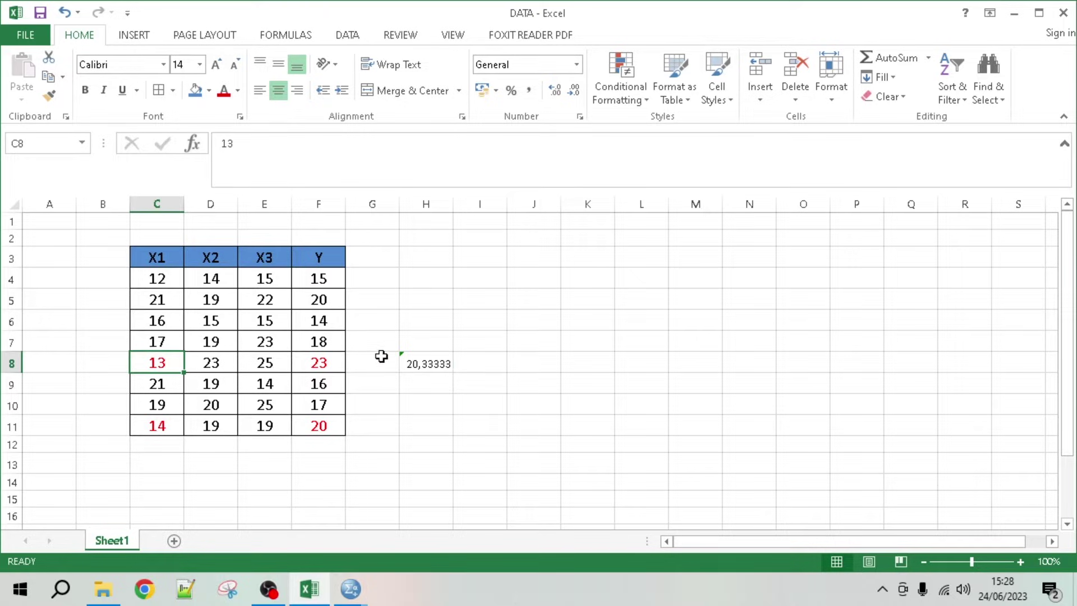
left_click(425, 366)
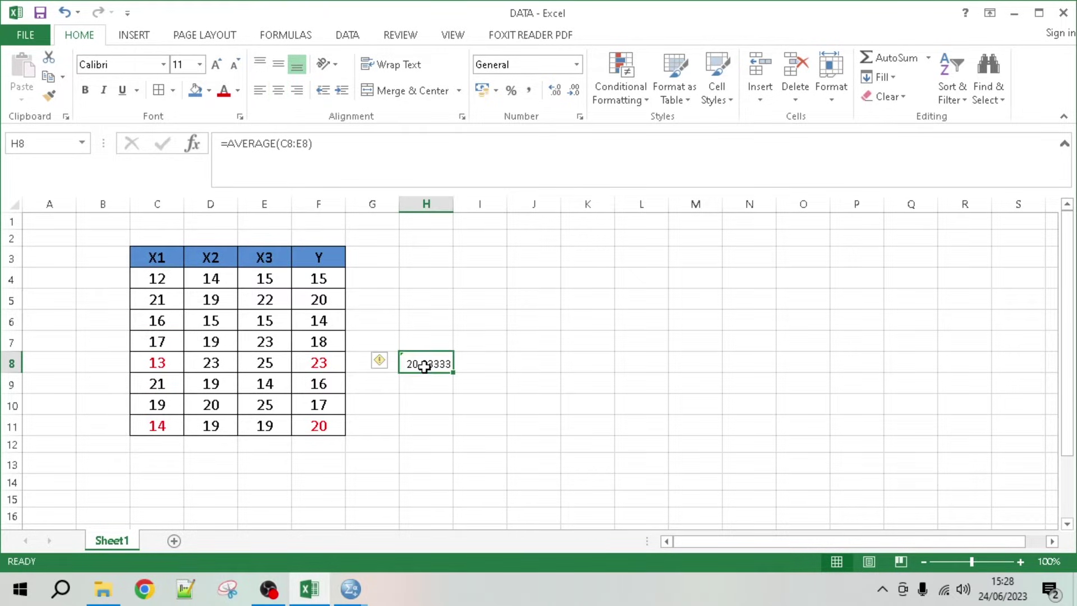
left_click(145, 365)
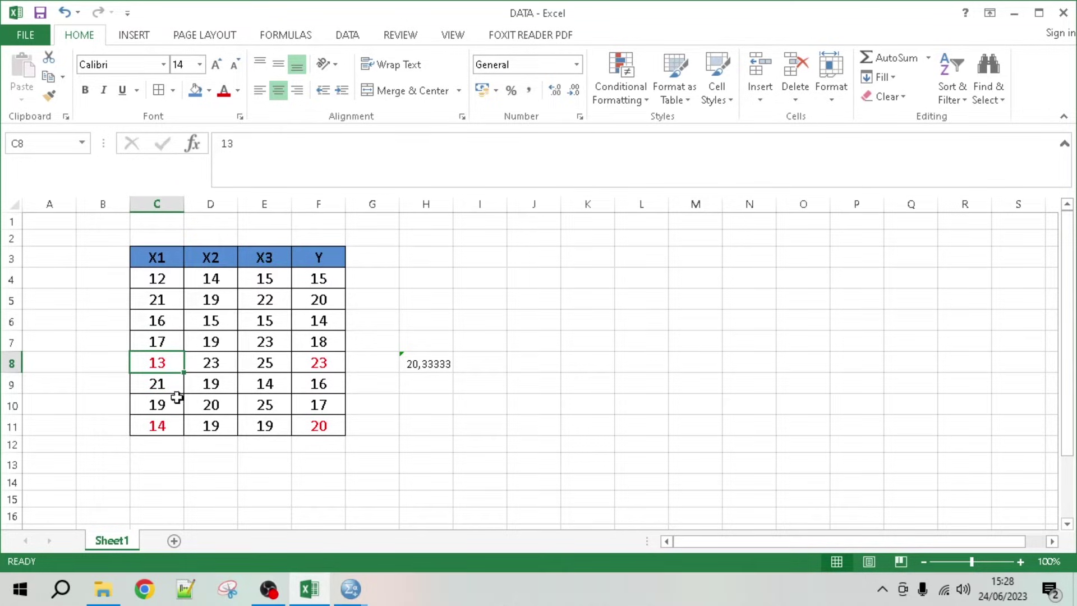
left_click(437, 369)
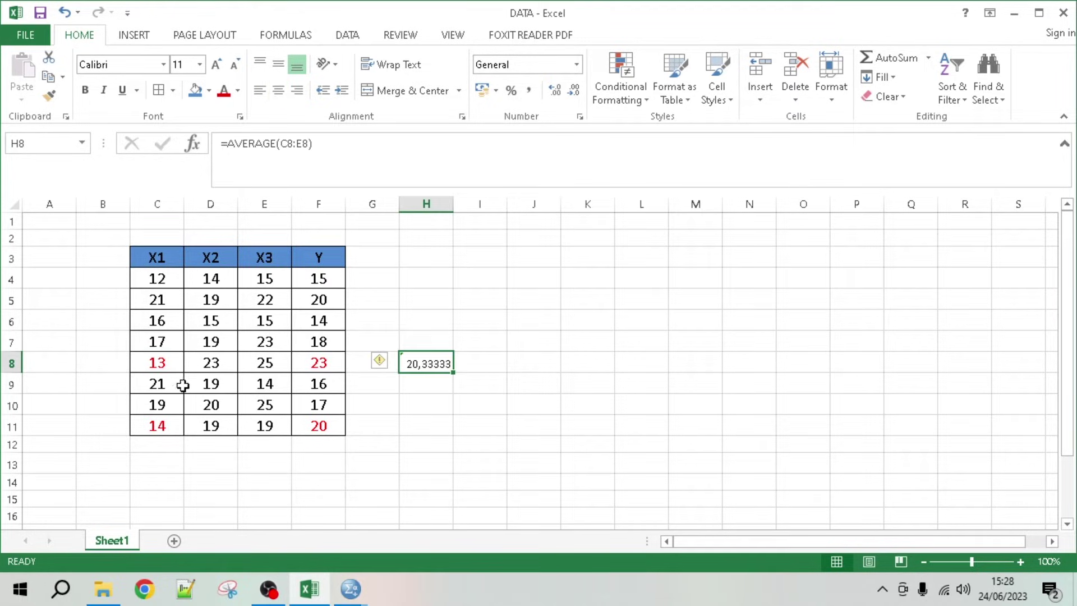
Set the X1 value in C8 to 20 and copy the data range C4:F11
left_click(163, 361)
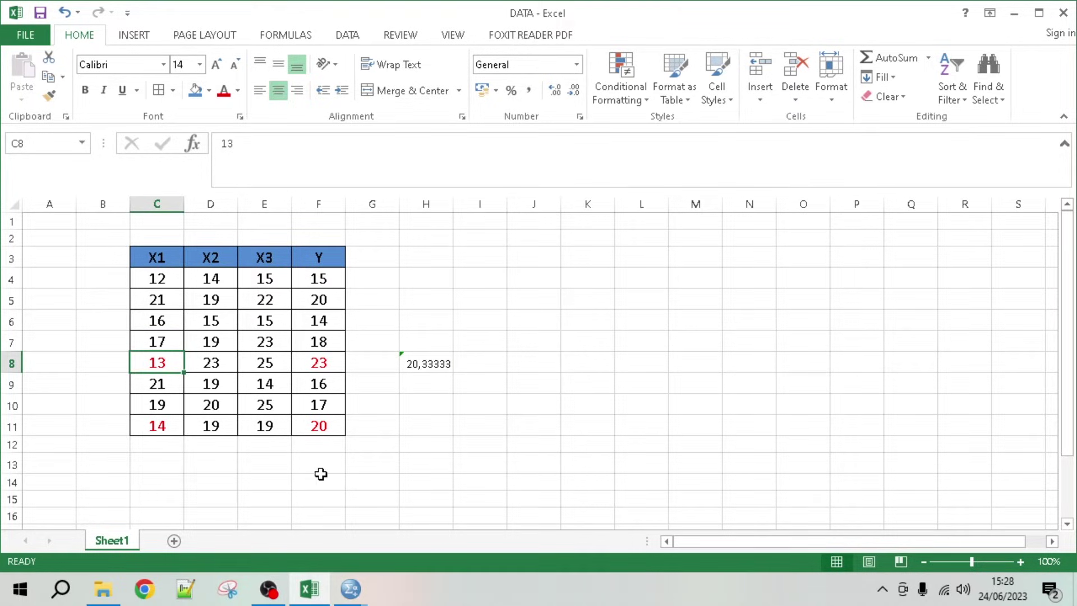
type("20")
left_click(474, 431)
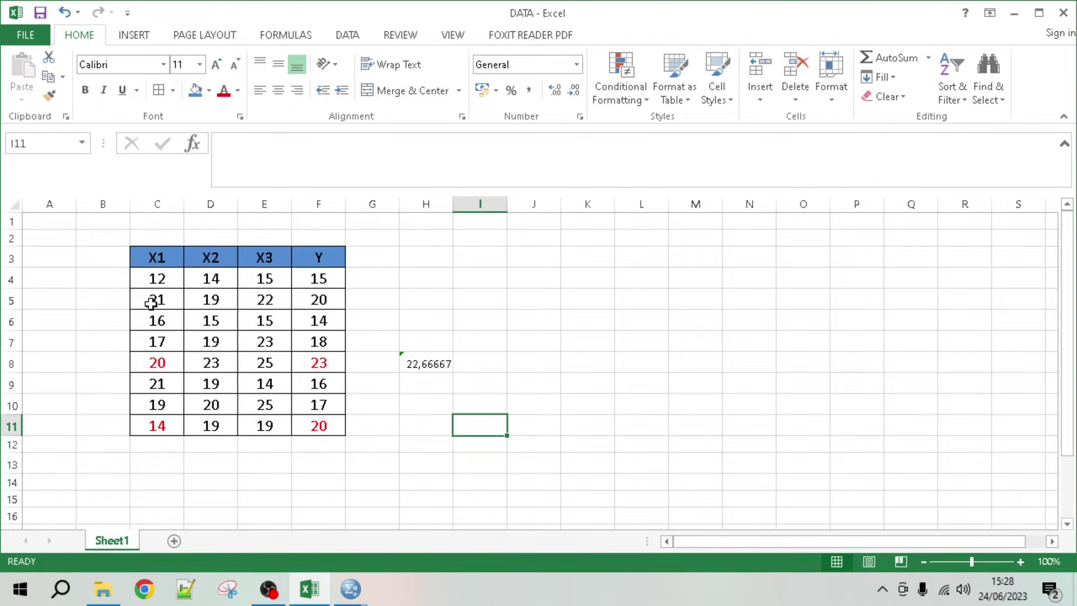
left_click_drag(153, 279, 316, 428)
key("ctrl+c")
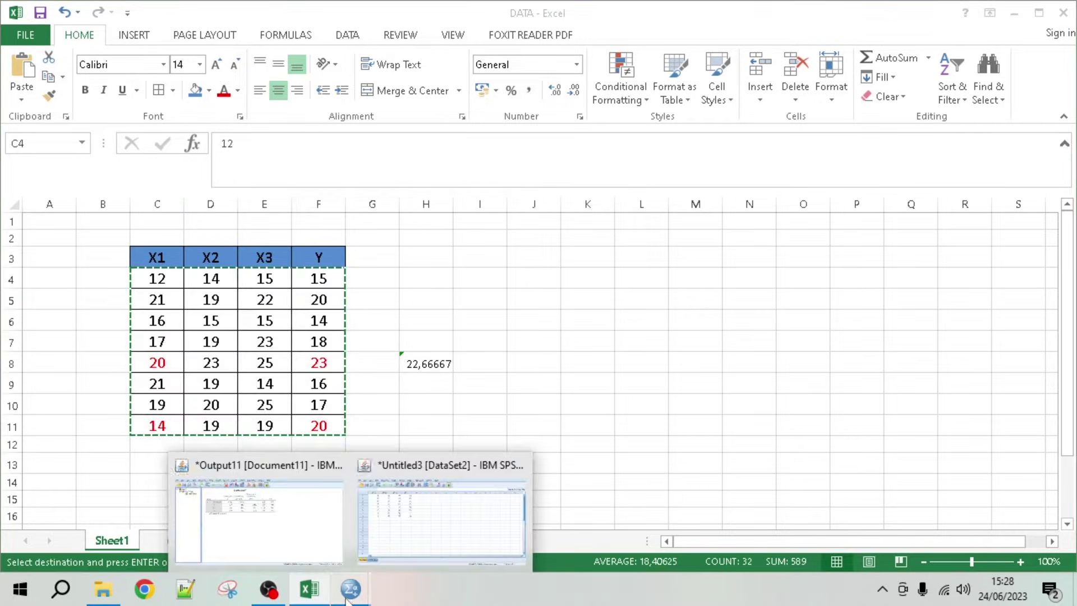
Switch to the SPSS Data Editor and replace all existing cases with the copied Excel data, starting at the first X1 cell
mouse_move(351, 589)
left_click(266, 538)
left_click(350, 589)
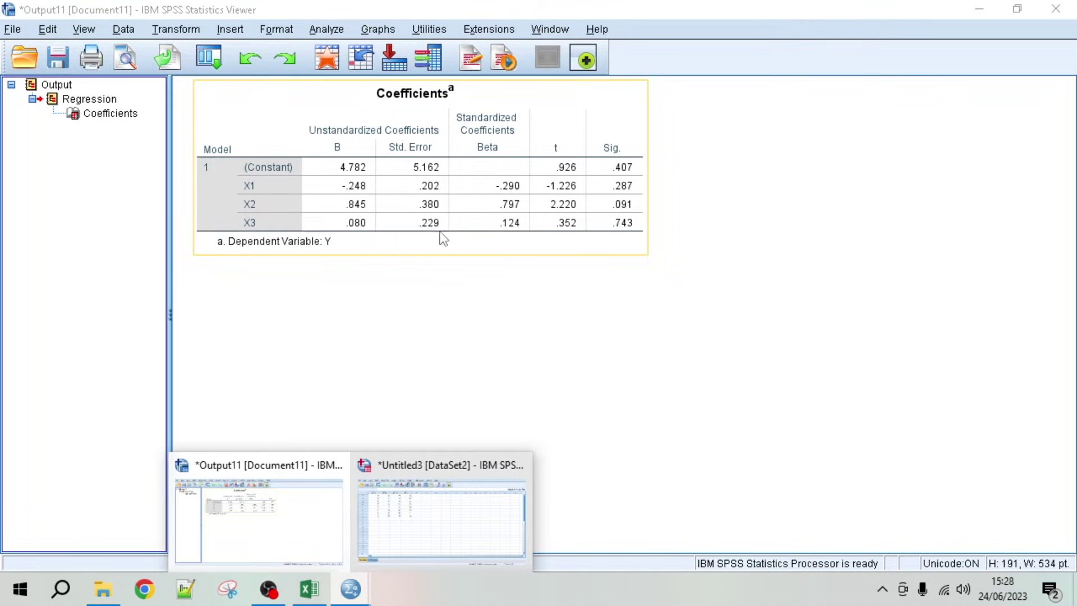
left_click(445, 507)
left_click_drag(101, 130, 336, 261)
key("Delete")
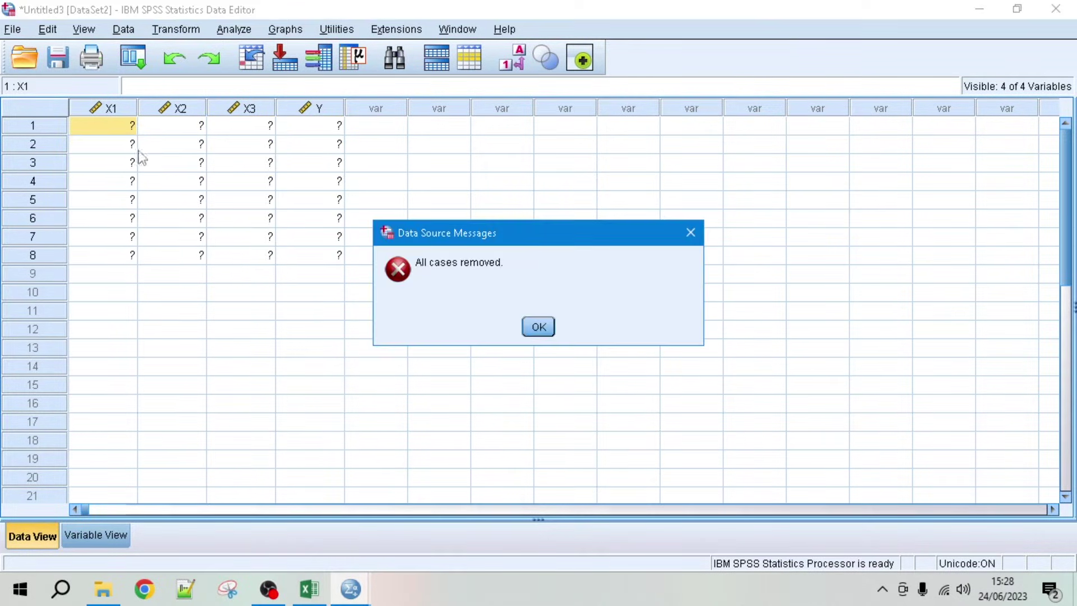
left_click(538, 325)
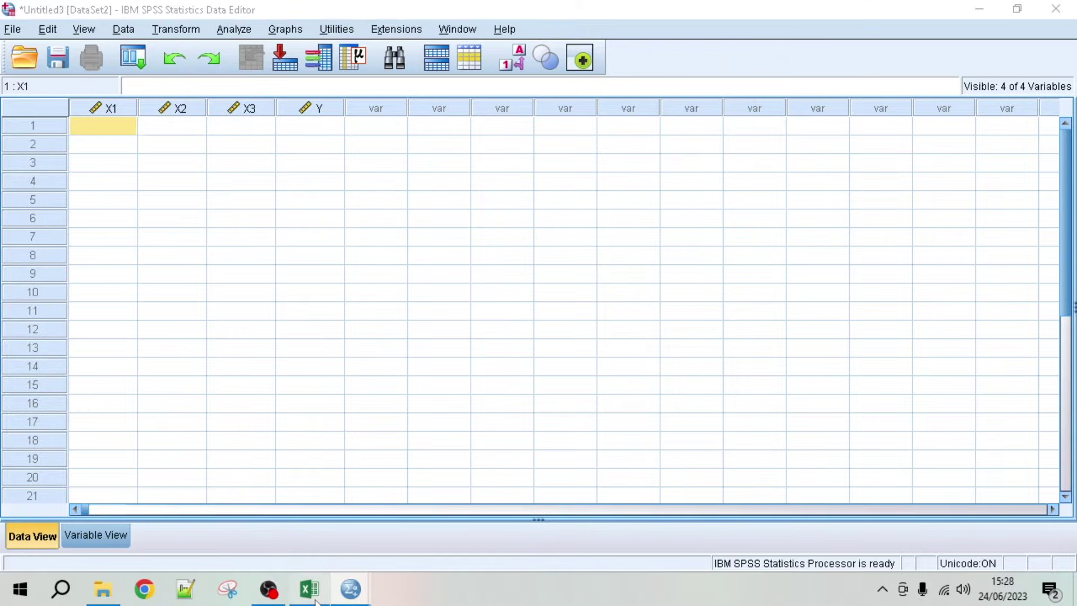
left_click(309, 588)
key("alt+Tab")
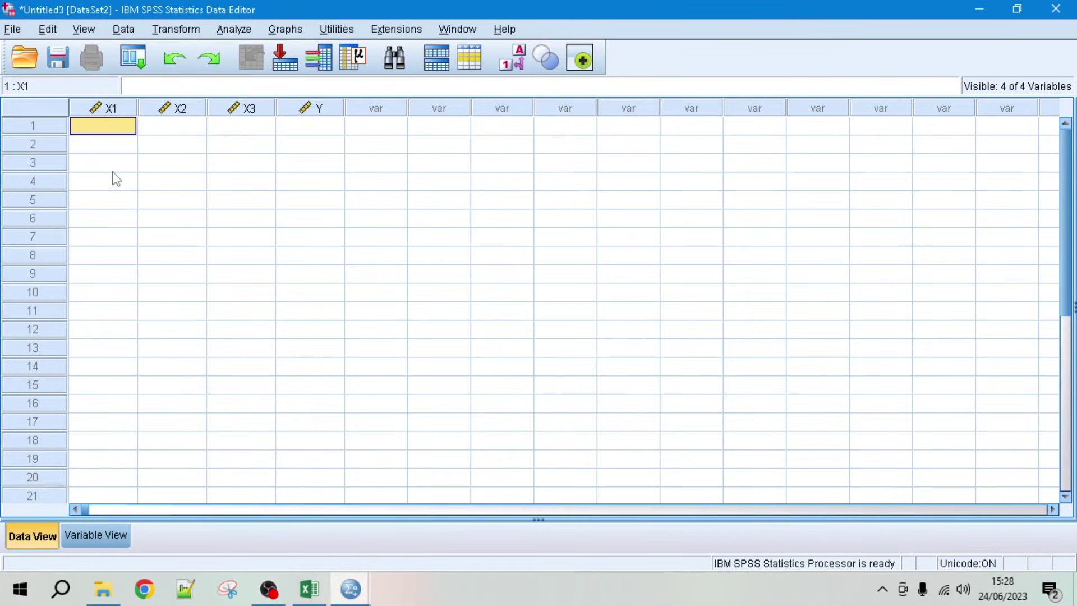
key("ctrl+v")
Run a linear regression from reset settings with X1, X2 and X3 as independents and Y as dependent
left_click(242, 29)
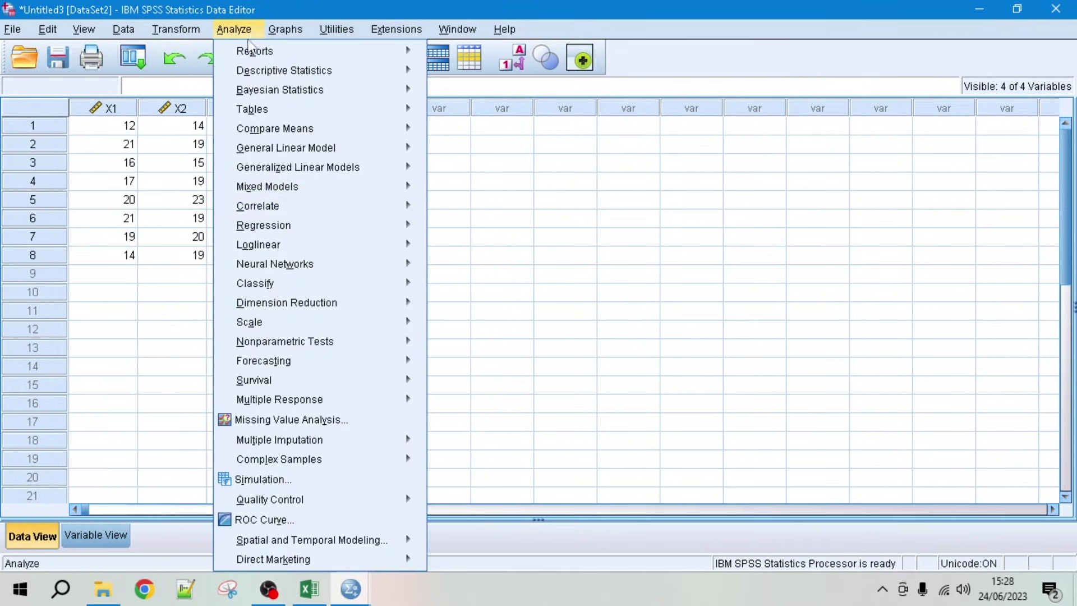
mouse_move(283, 225)
left_click(453, 248)
left_click(538, 445)
left_click(479, 262)
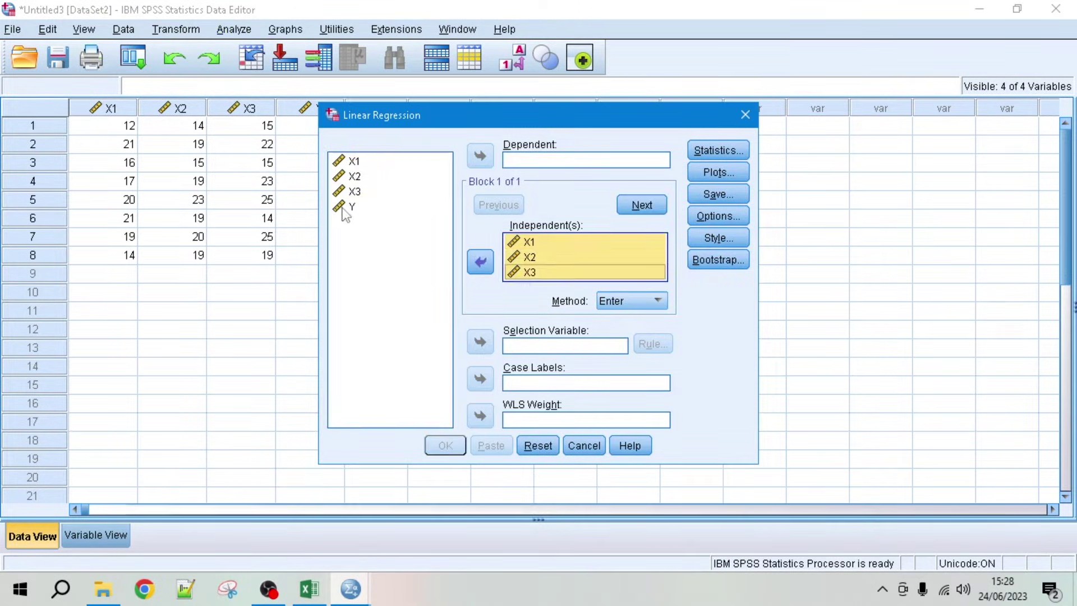
left_click(351, 207)
left_click(479, 155)
left_click(446, 445)
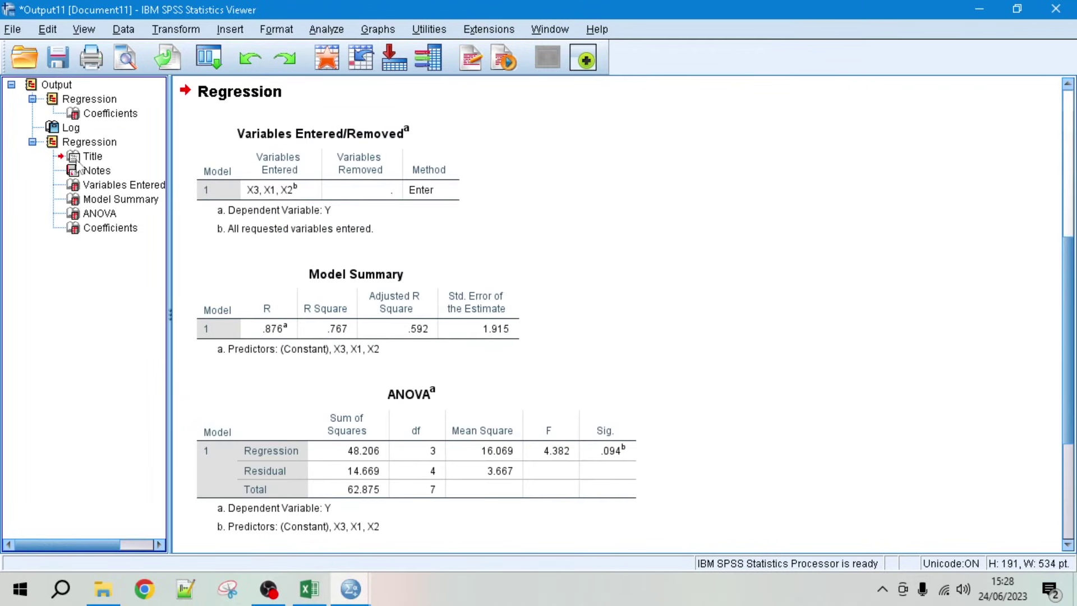
Delete the new log and the second regression's output from Title through ANOVA, keeping only its Coefficients table
left_click(71, 130)
key("Delete")
left_click(77, 144)
left_click(85, 201, "shift")
key("Delete")
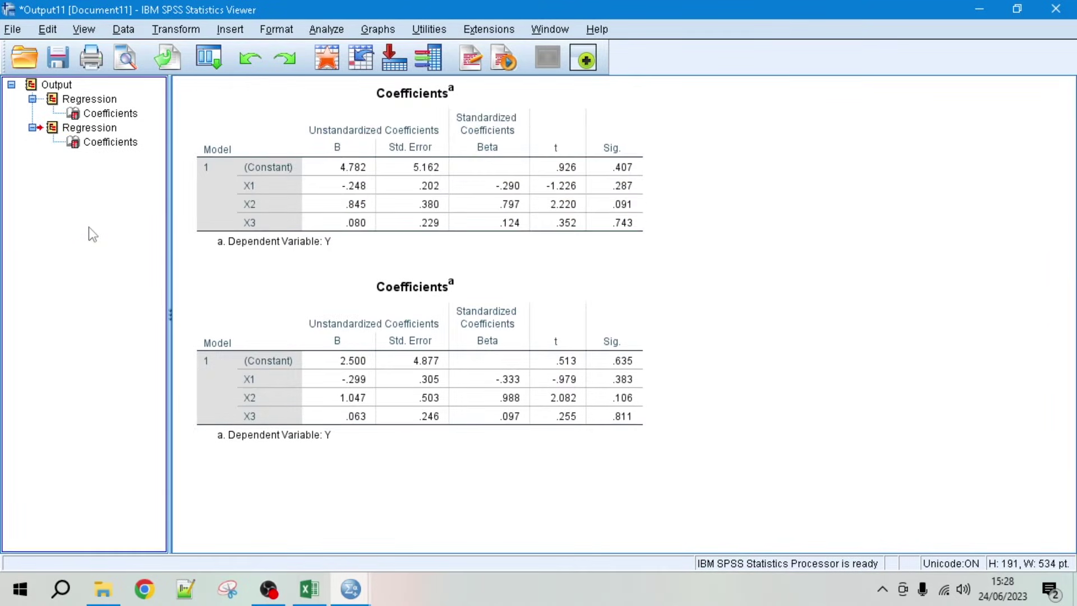
Compare the X1 rows of the two Coefficients tables and check the changed X1 value in C8 of the Excel data
left_click(110, 141)
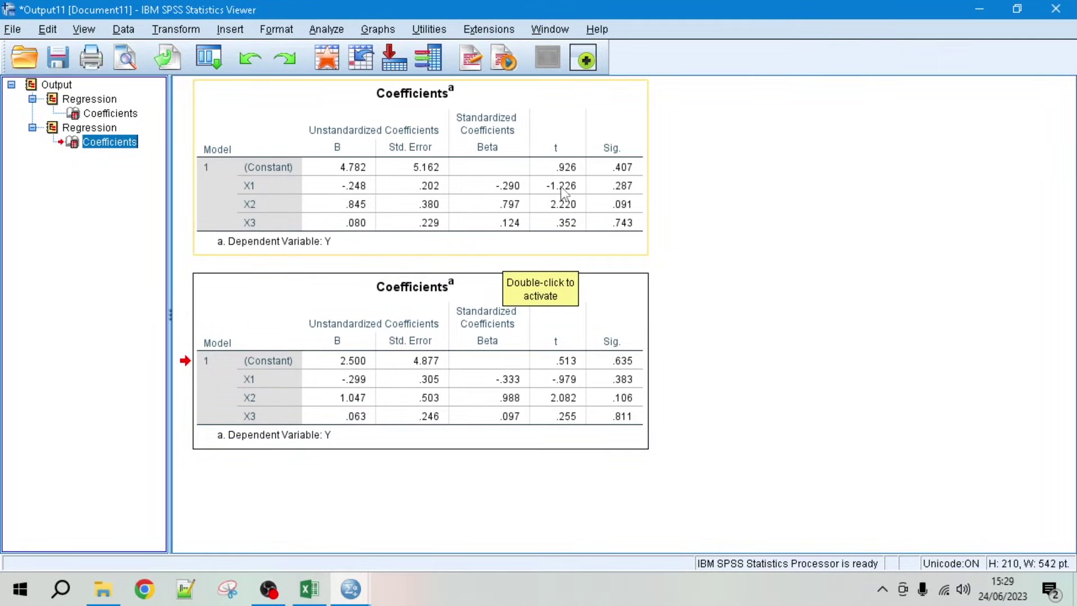
left_click(309, 589)
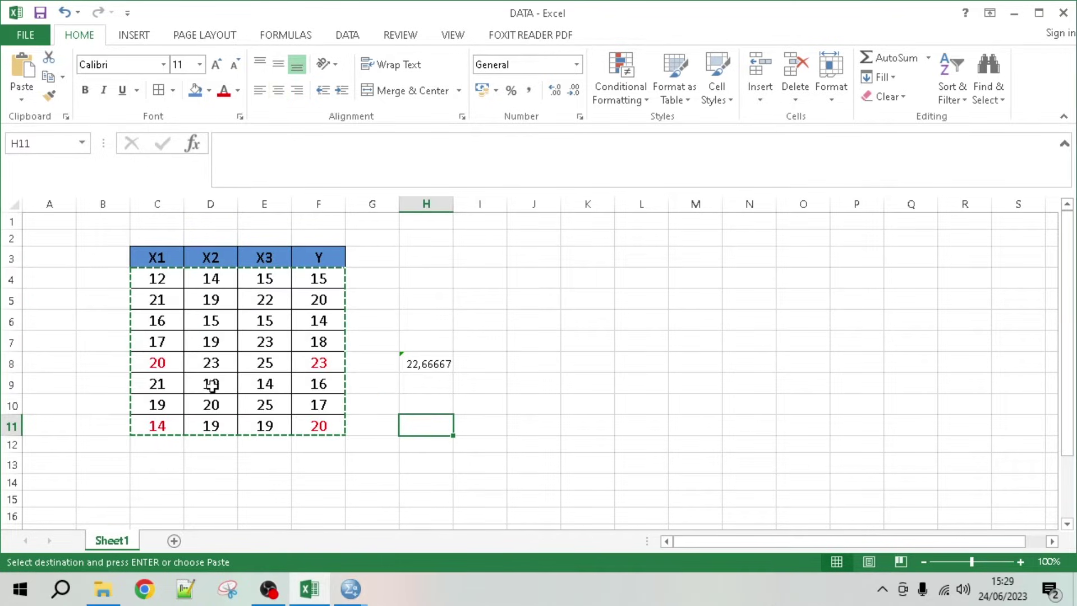
left_click(157, 362)
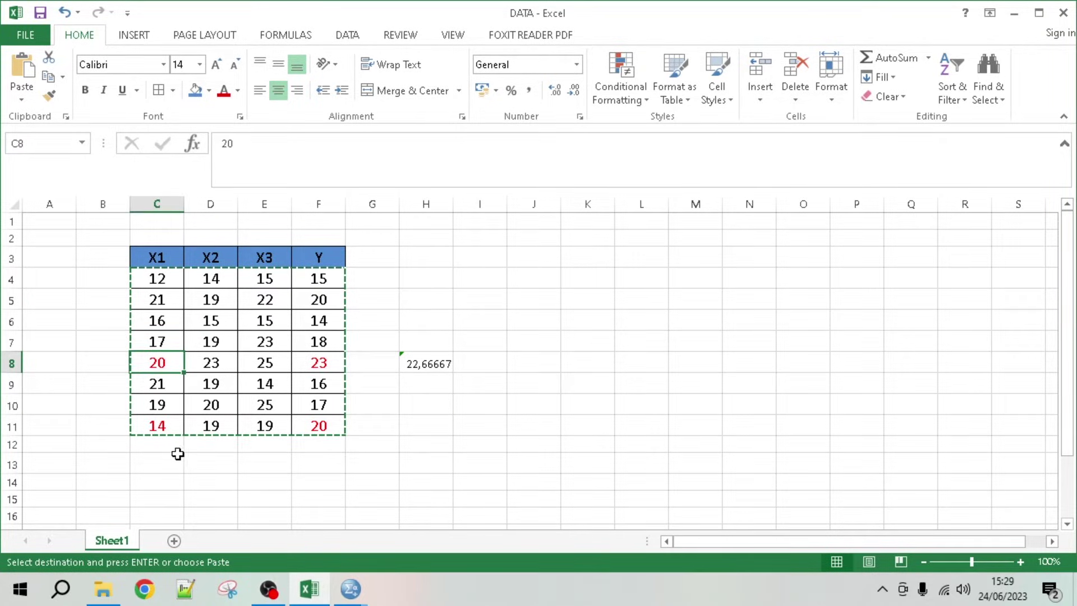
key("alt+Tab")
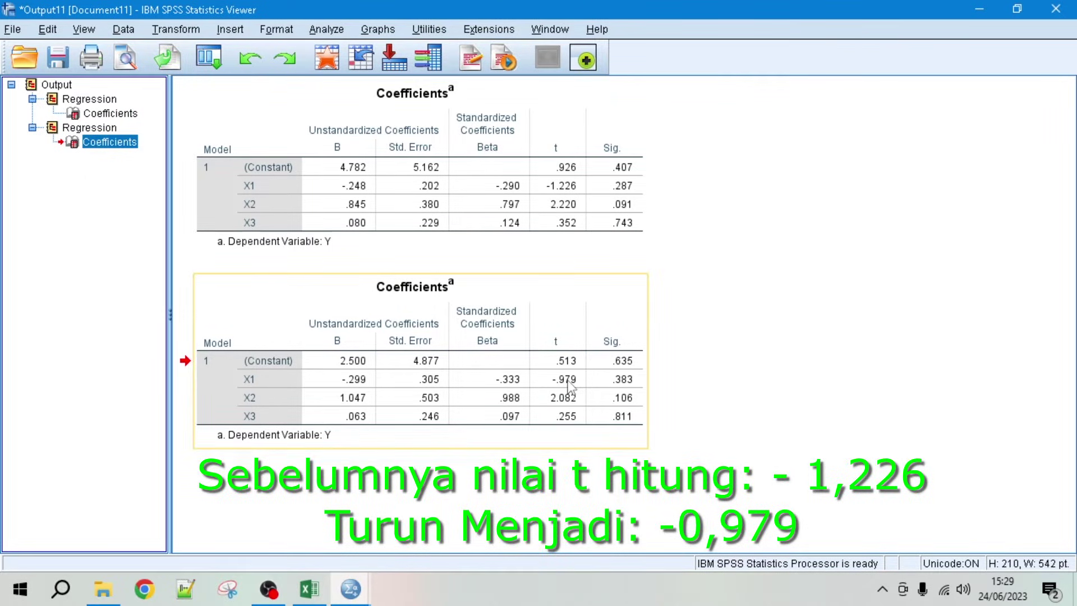
Switch to the Excel data and copy the row-average formula from H8 into H11
key("alt+Tab")
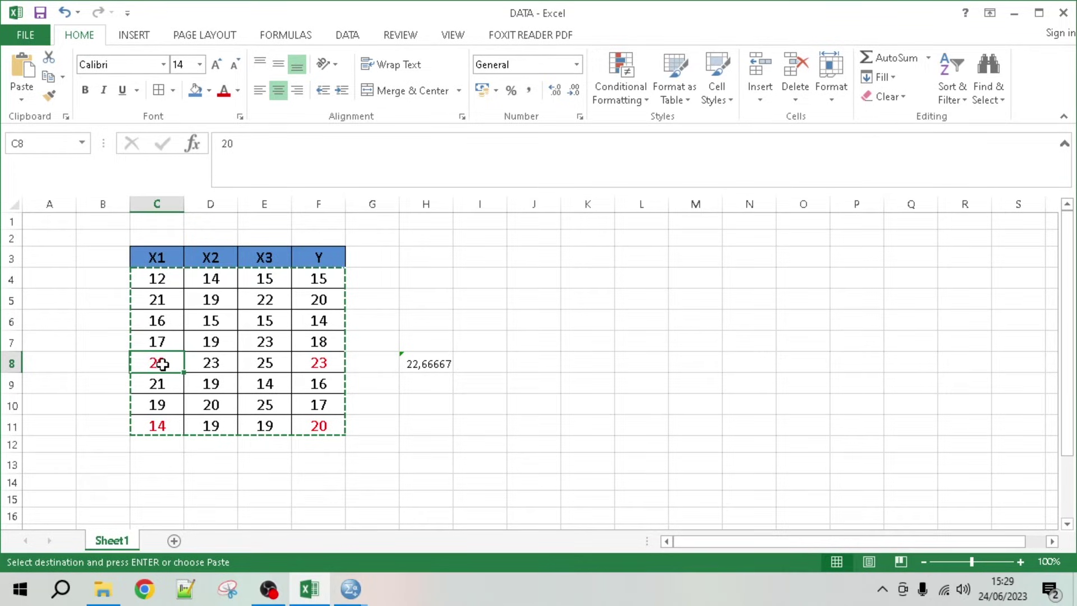
left_click(157, 426)
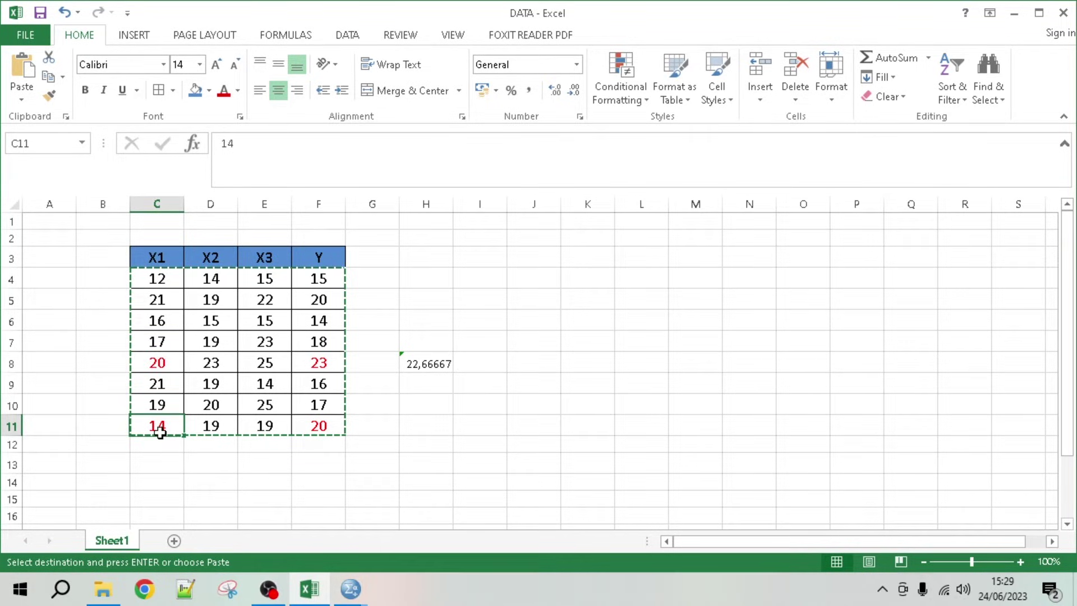
key("alt+Tab")
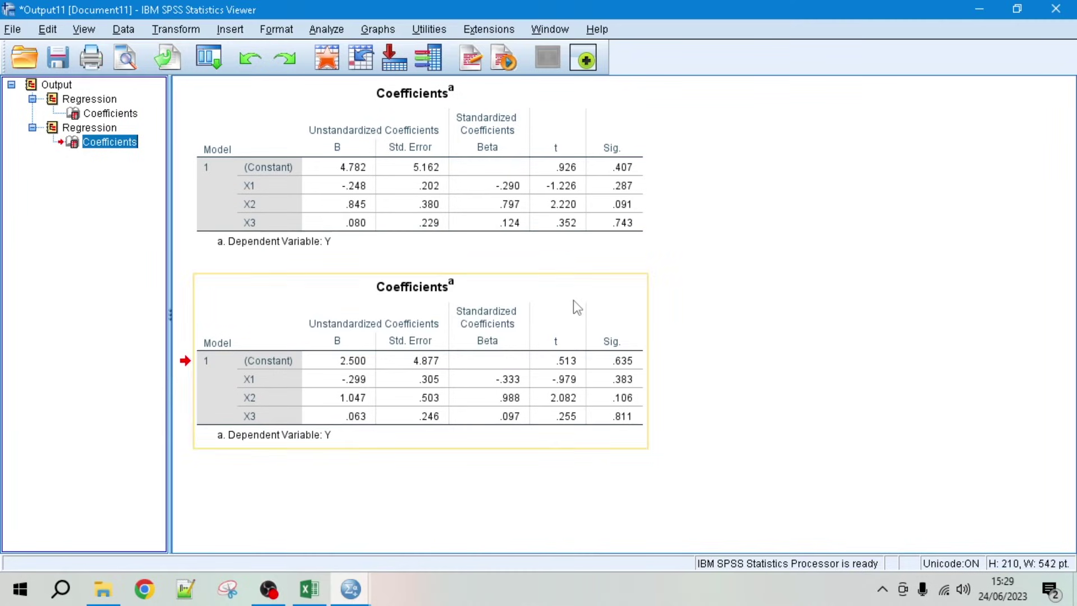
key("alt+Tab")
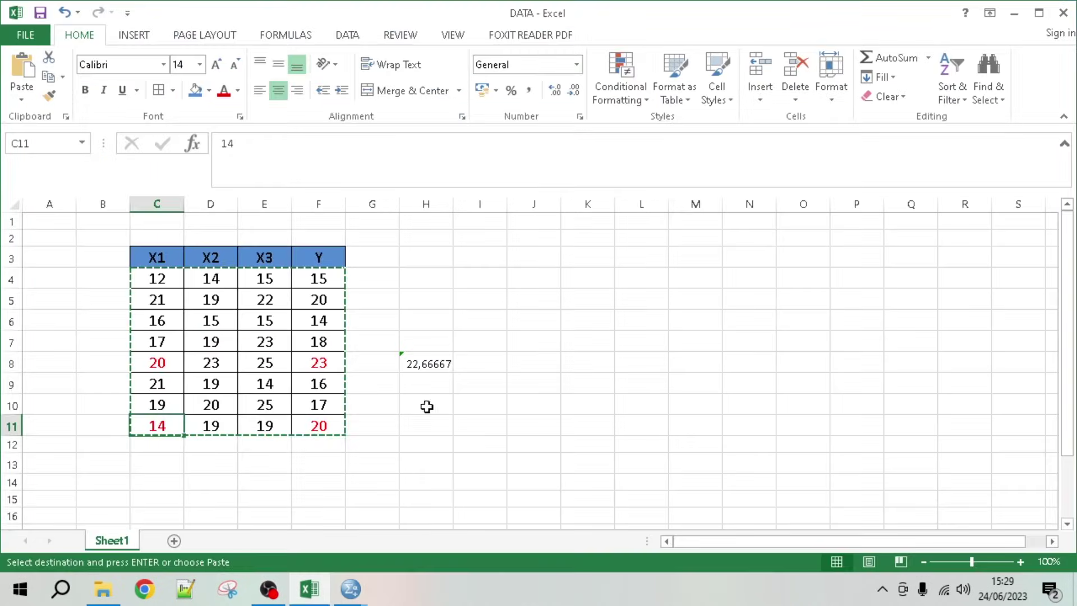
left_click(439, 365)
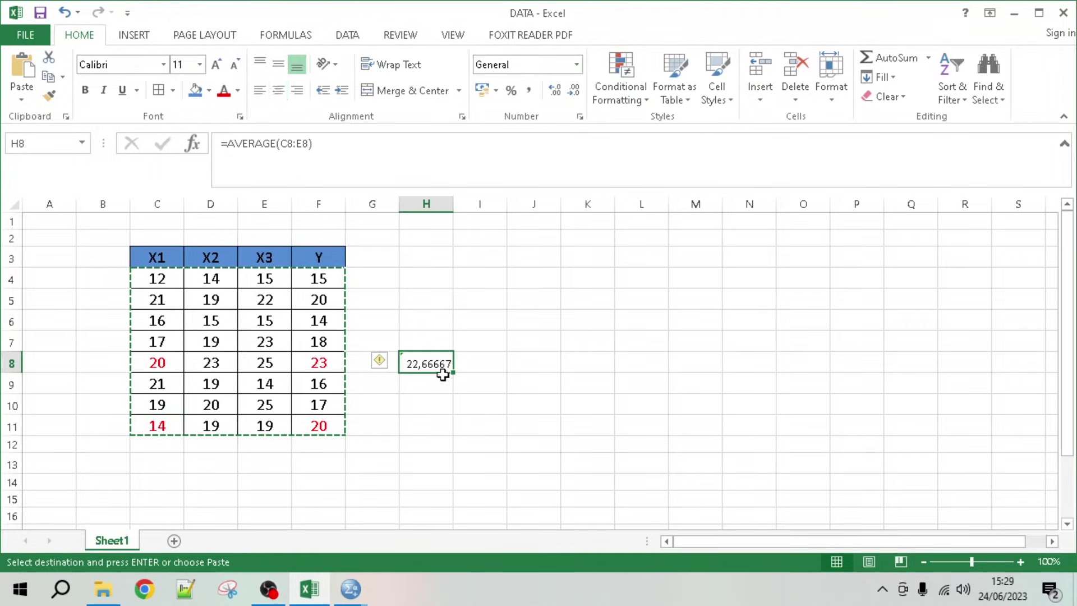
key("ctrl+c")
left_click(421, 425)
key("ctrl+v")
left_click(418, 483)
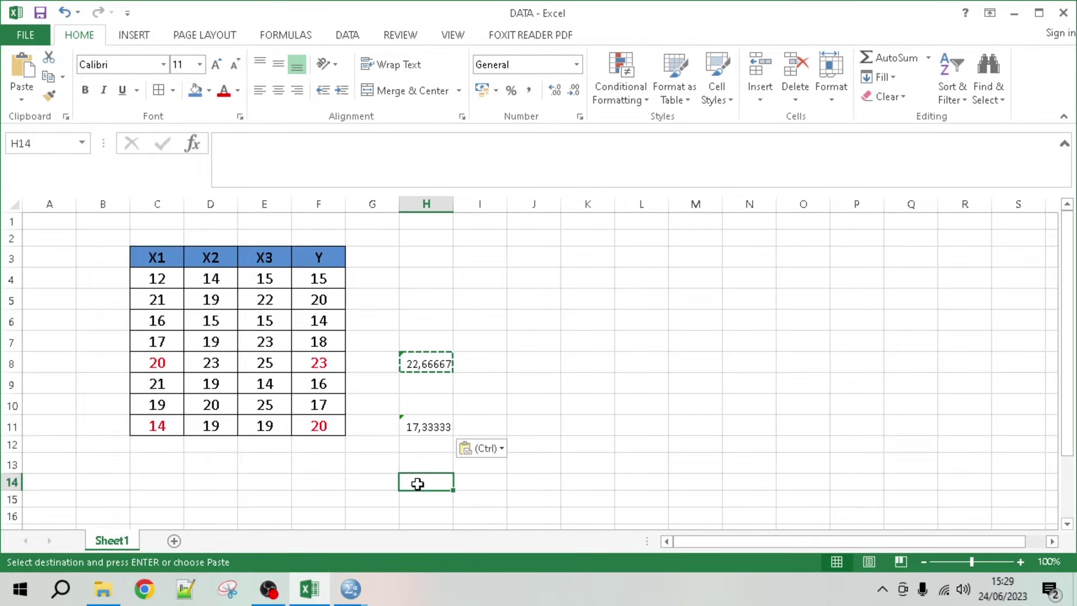
Set the X1 value in C11 to 18
left_click(169, 428)
type("18")
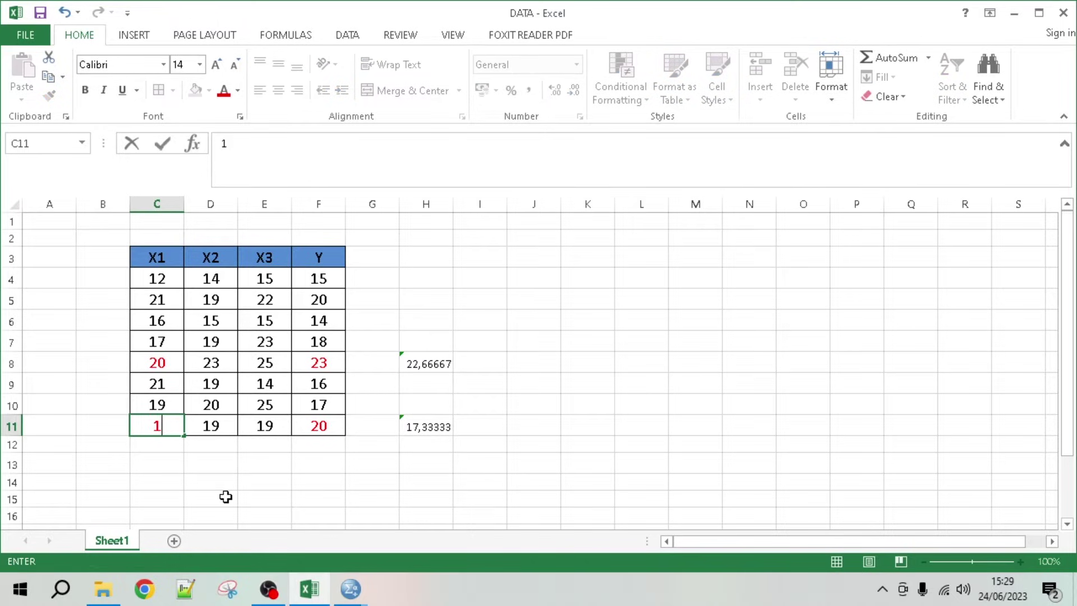
left_click(224, 497)
Copy C4:F11 and switch to the SPSS Data Editor to replace all existing cases with it, starting at the first X1 cell
left_click_drag(161, 281, 320, 424)
key("ctrl+c")
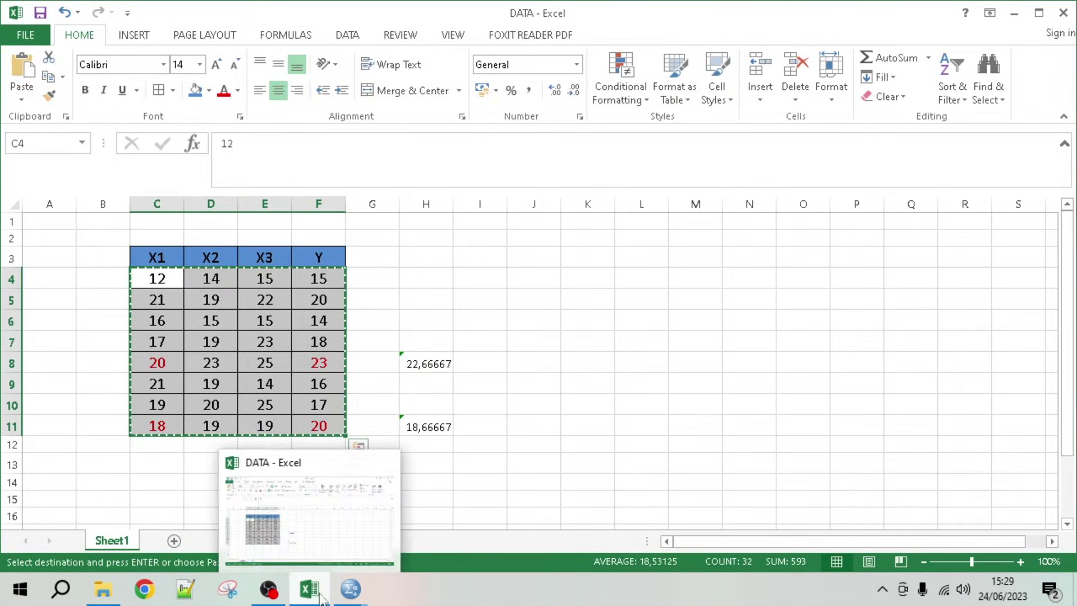
mouse_move(351, 589)
left_click(430, 533)
left_click_drag(101, 125, 365, 283)
key("ctrl+v")
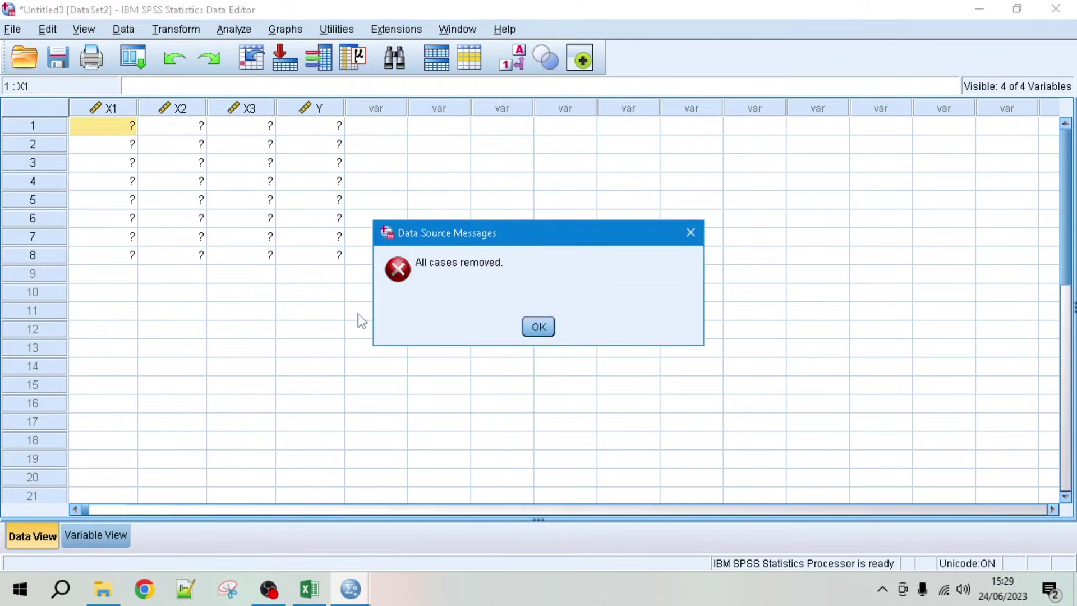
left_click(538, 327)
left_click(309, 589)
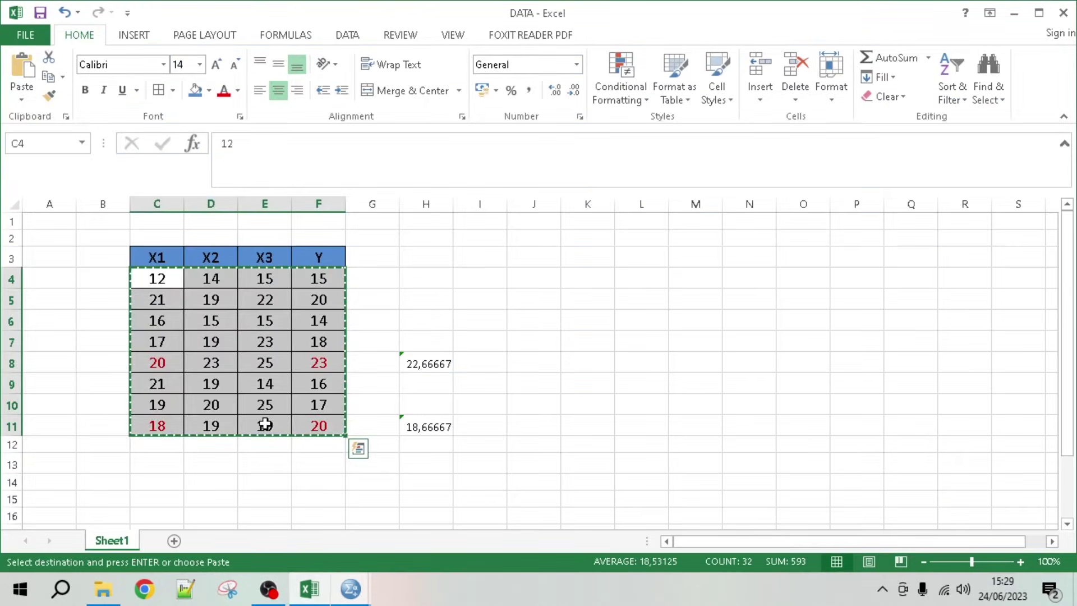
key("alt+Tab")
key("ctrl+v")
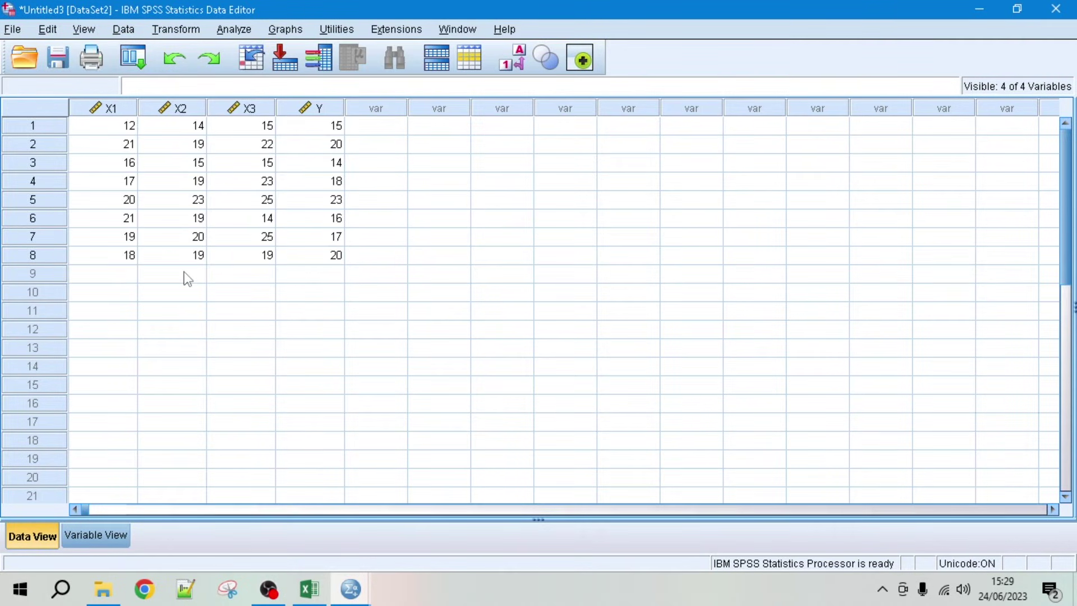
Run a linear regression from reset settings with X1, X2 and X3 as independents and Y as dependent
left_click(230, 30)
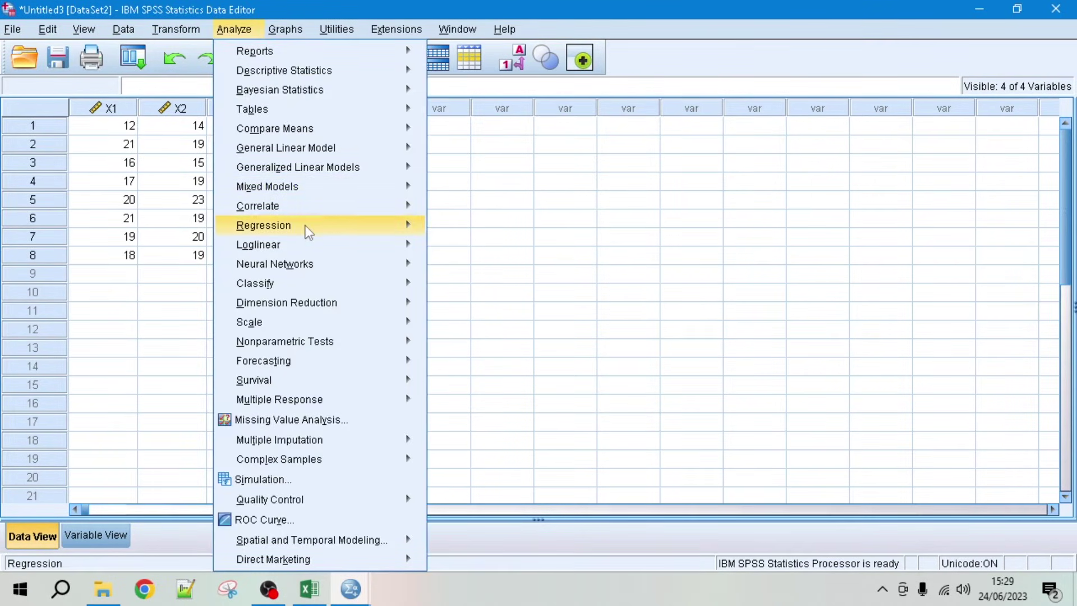
mouse_move(413, 233)
left_click(443, 249)
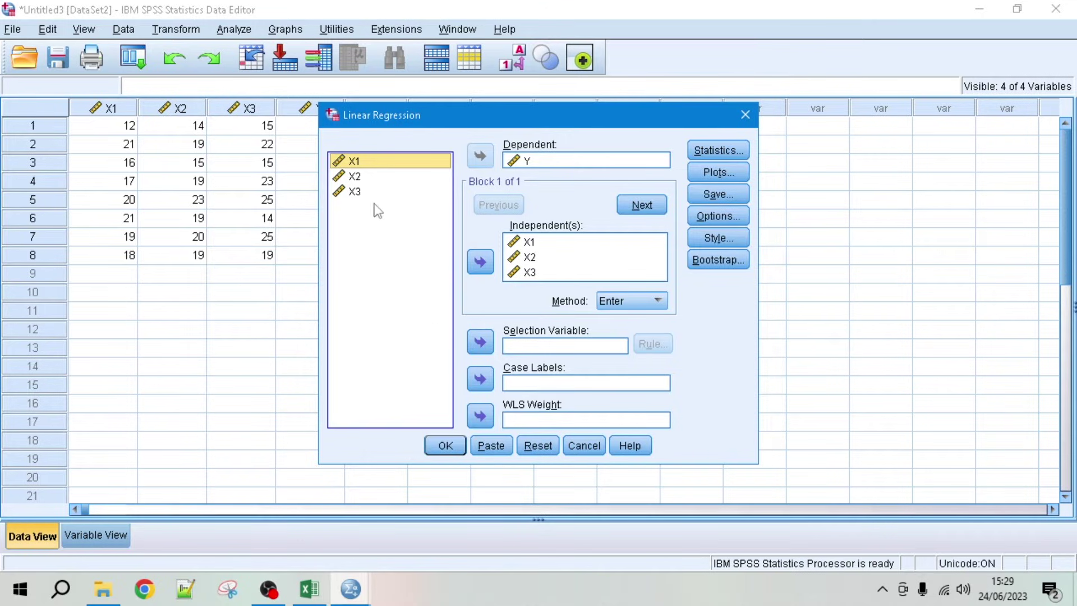
left_click(537, 445)
left_click(354, 161)
left_click(354, 192, "shift")
left_click(480, 261)
left_click(354, 206)
left_click(480, 155)
left_click(445, 445)
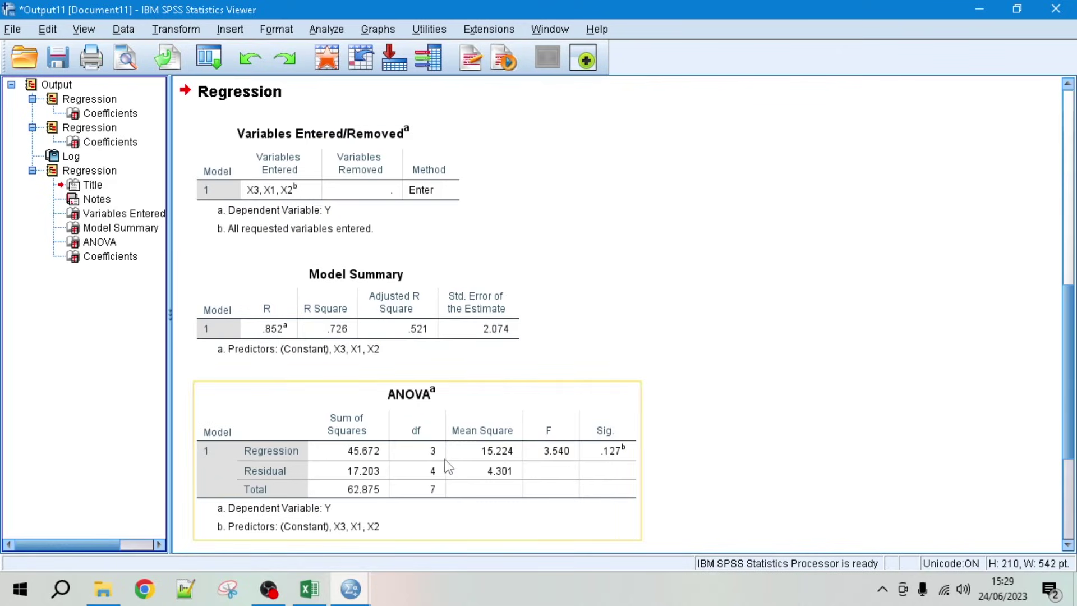
Delete the new log and the third regression's output from Title through ANOVA, keeping only its Coefficients table
left_click(68, 157)
key("Delete")
left_click(78, 170)
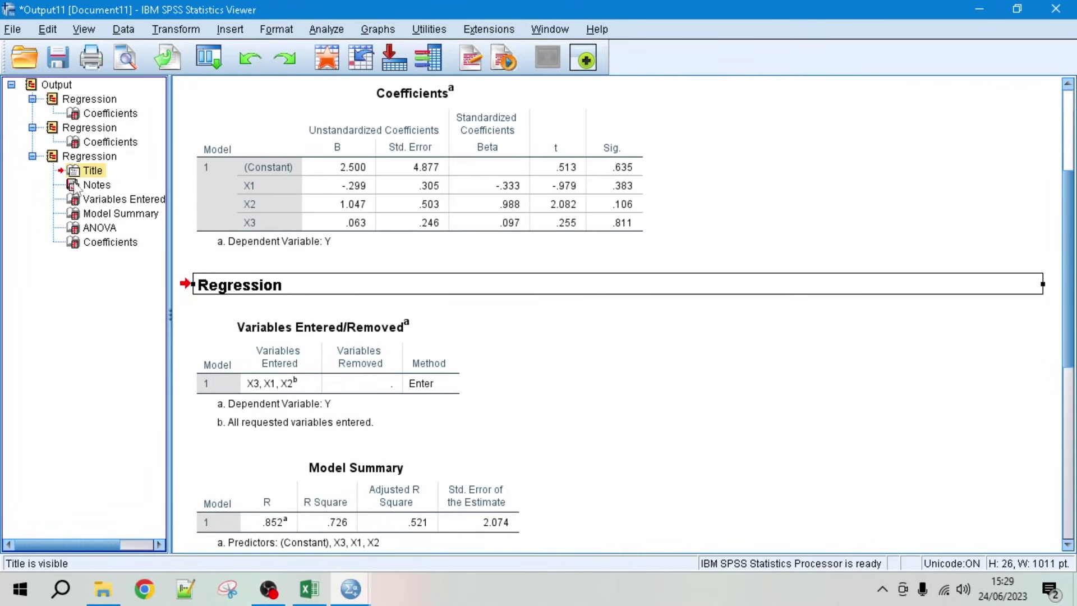
left_click(76, 227, "shift")
key("Delete")
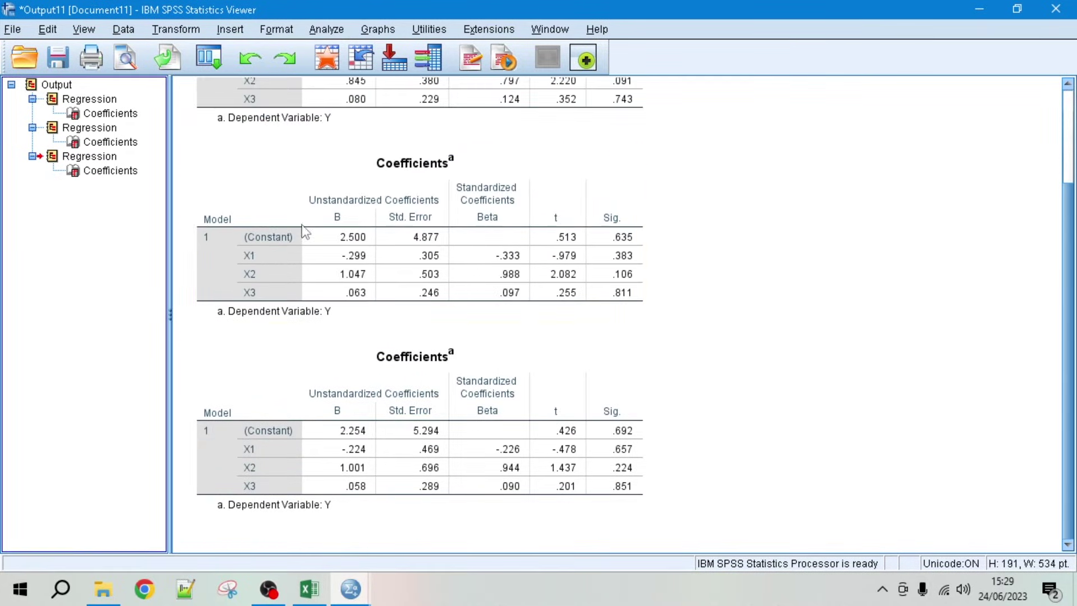
Compare the X1 t values in the second and third Coefficients tables
left_click(312, 332)
left_click(459, 366)
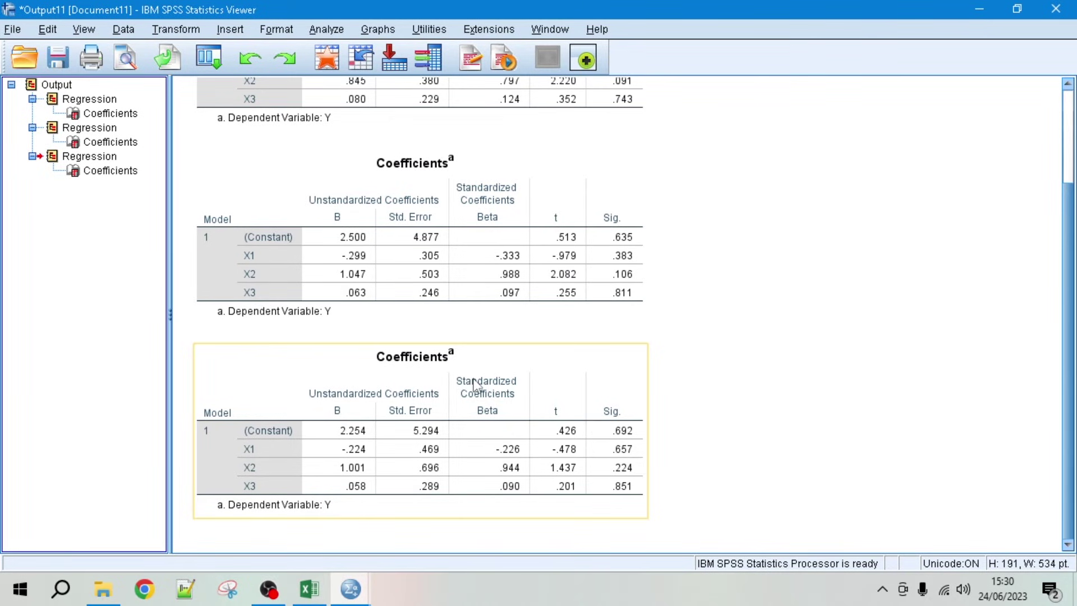
left_click(584, 285)
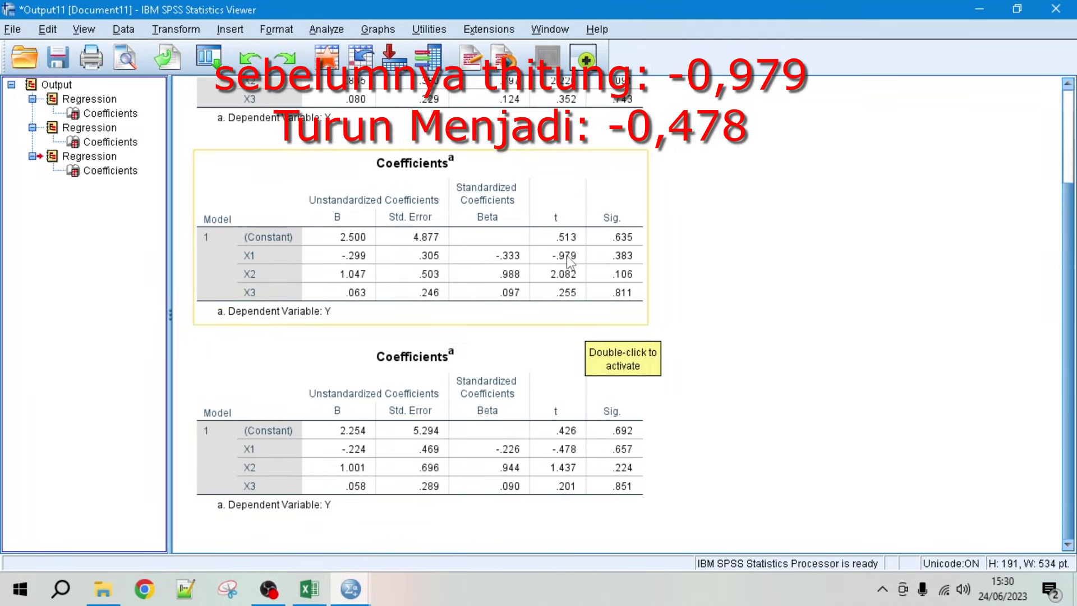
left_click(563, 455)
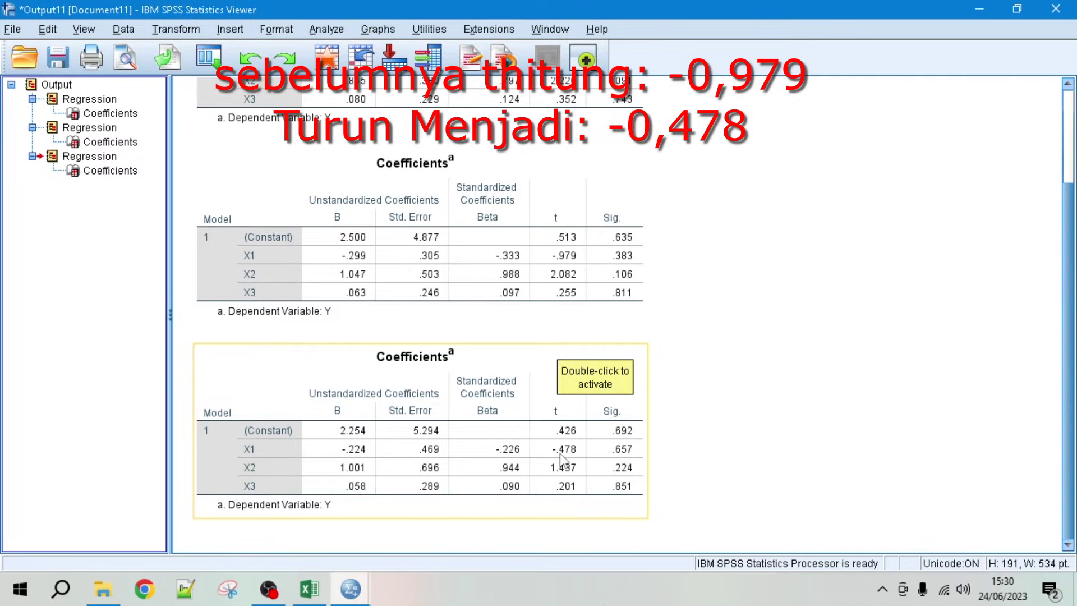
left_click(376, 278)
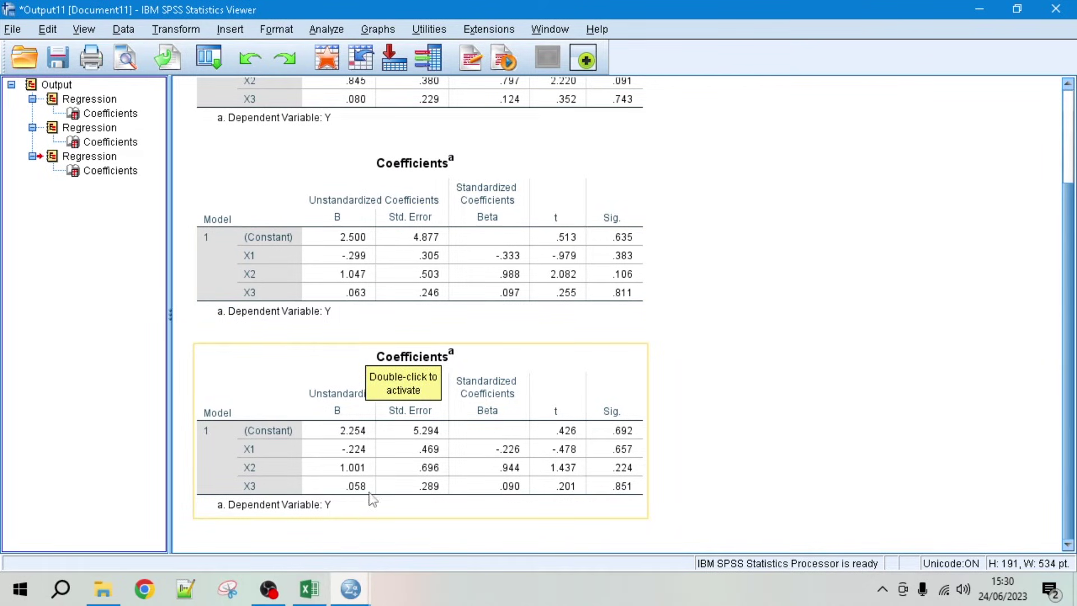
Switch to the Excel data, compare X1 and Y in row 6, and set the X1 value in C6 to 14
mouse_move(312, 594)
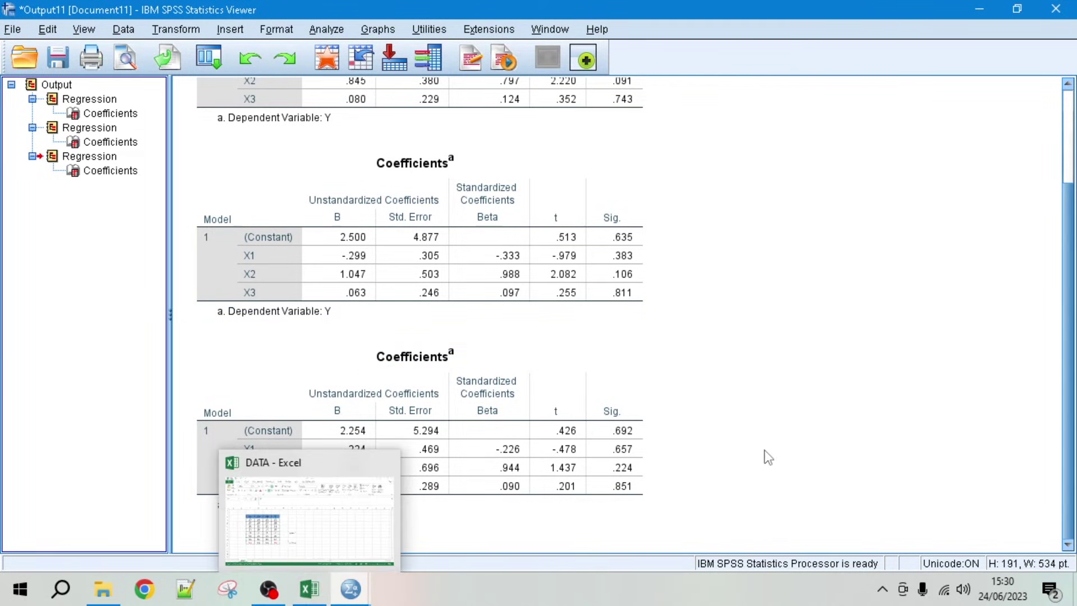
left_click(324, 581)
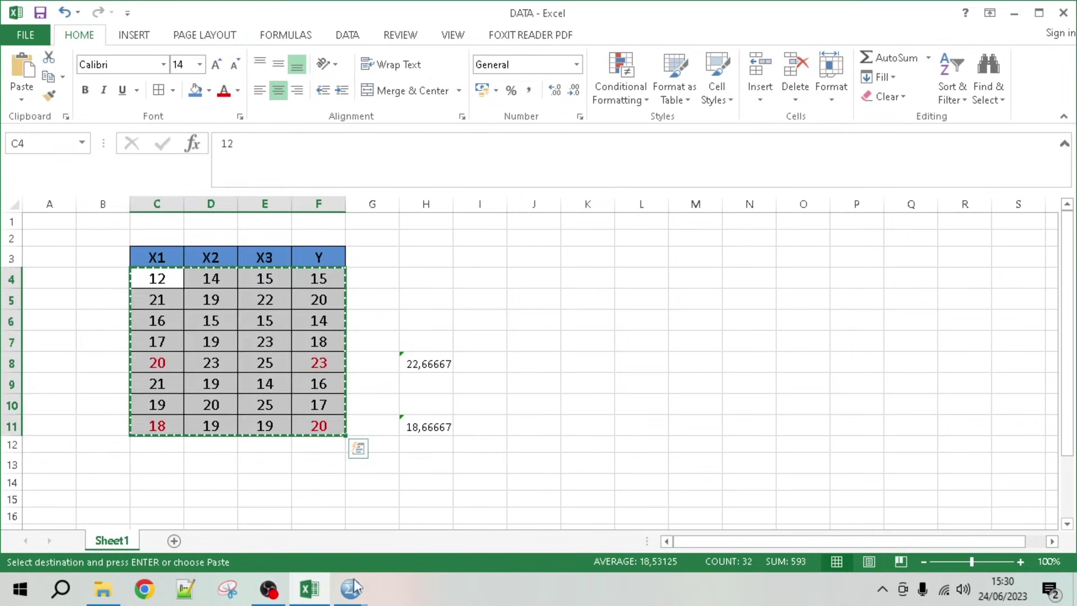
left_click(598, 339)
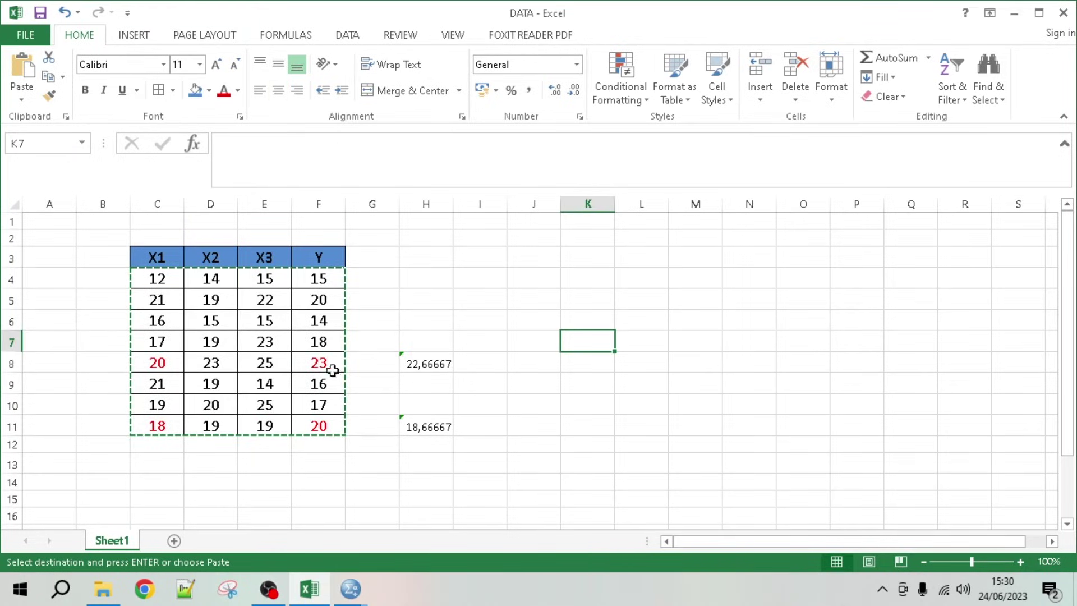
left_click(157, 322)
left_click(334, 324)
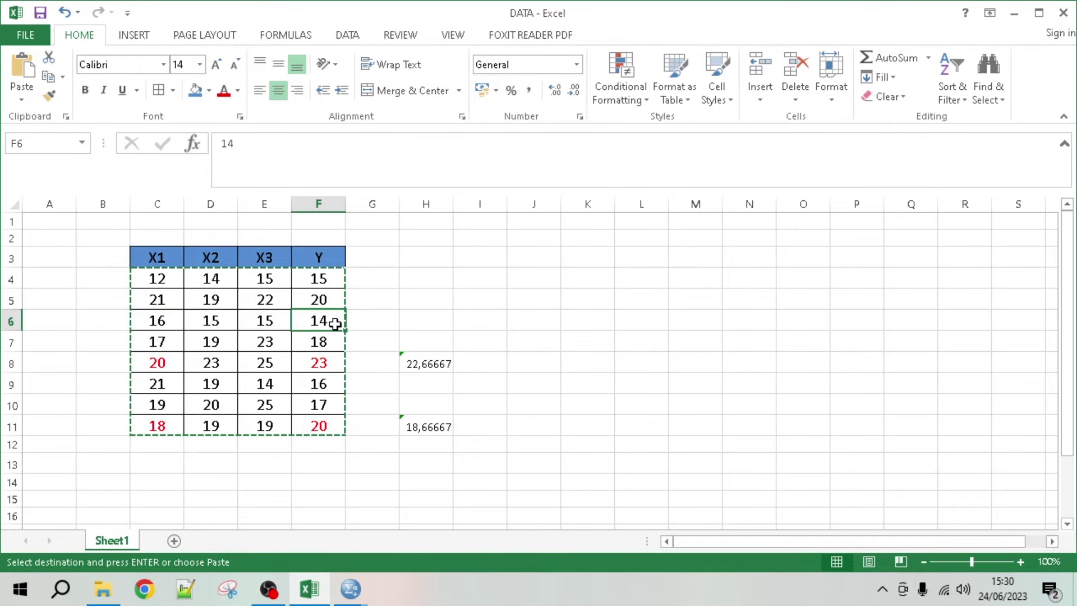
left_click(167, 320)
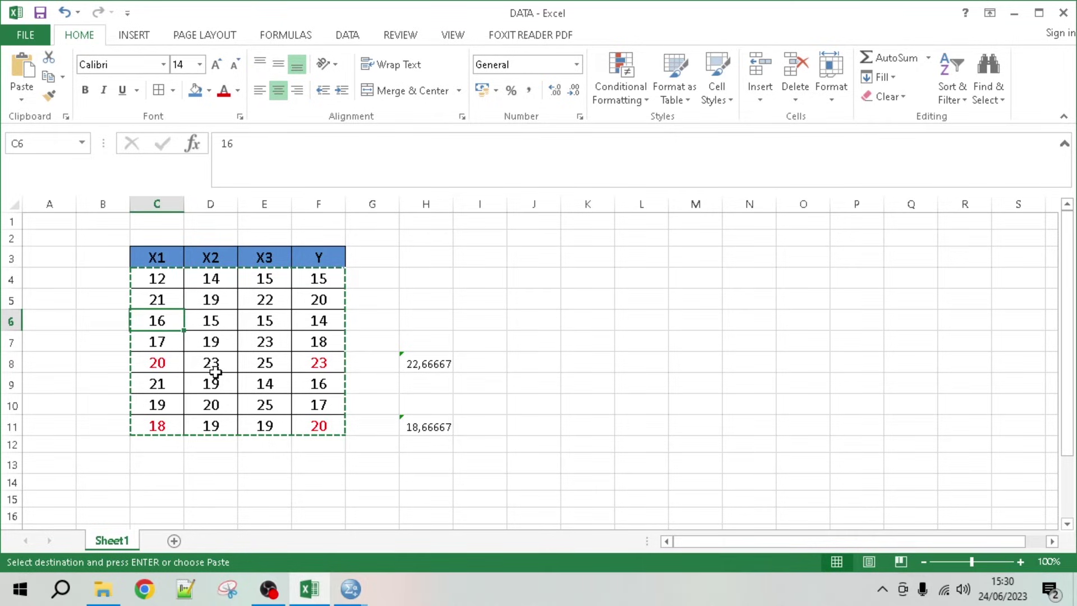
type("14")
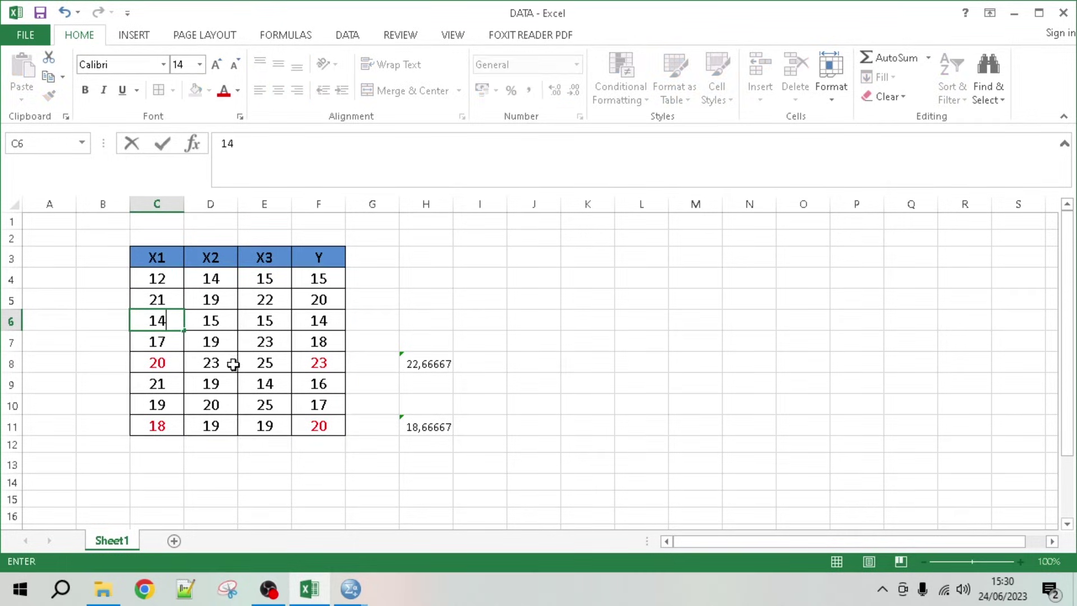
left_click(449, 281)
Compare X1 and Y in row 4 and set the X1 value in C4 to 13
left_click(325, 279)
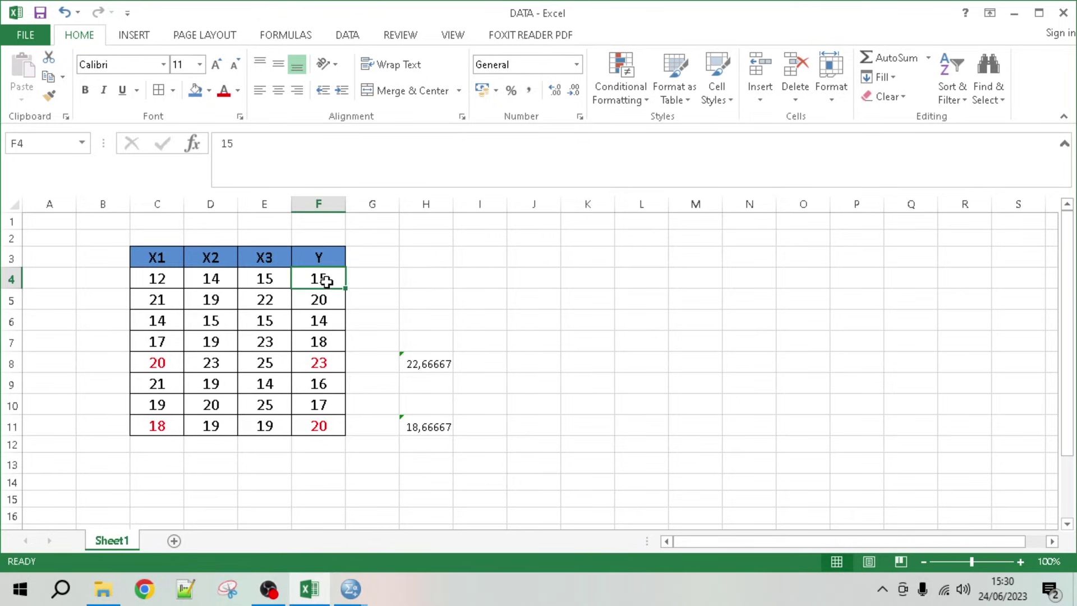
left_click(158, 278)
left_click(312, 279)
left_click(167, 282)
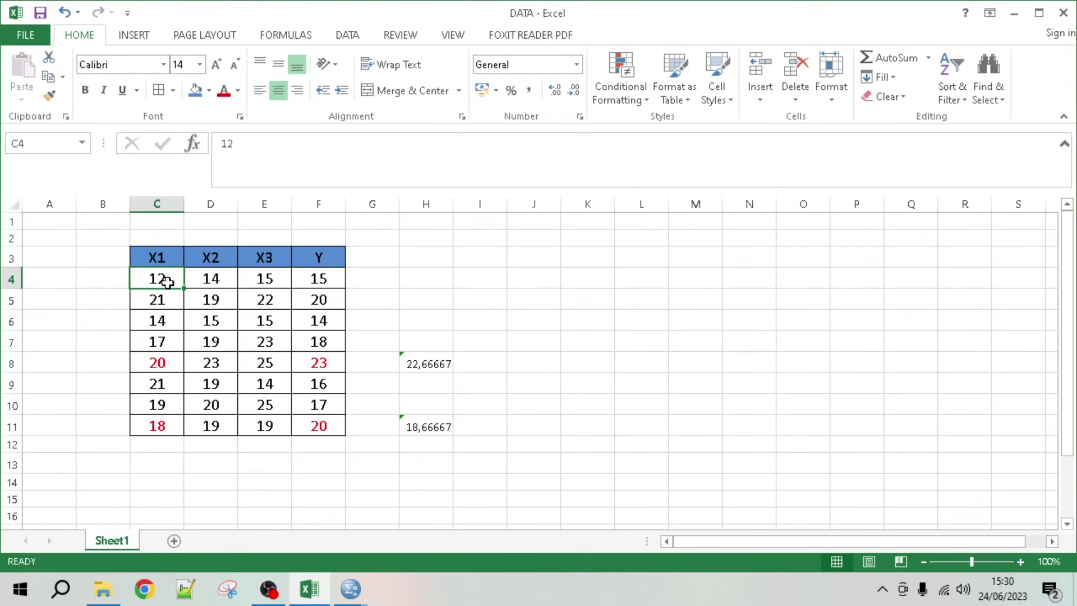
type("13")
left_click(445, 259)
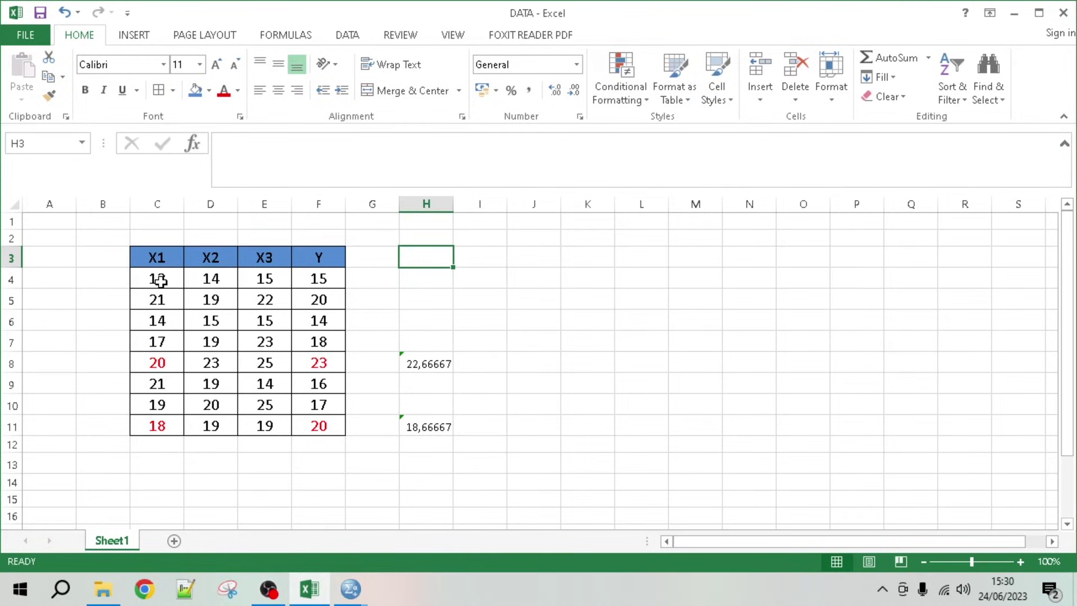
Copy the updated data range C4:F11 and paste it over all cases in the SPSS Data Editor, starting at the first X1 cell
left_click_drag(161, 281, 313, 427)
key("ctrl+c")
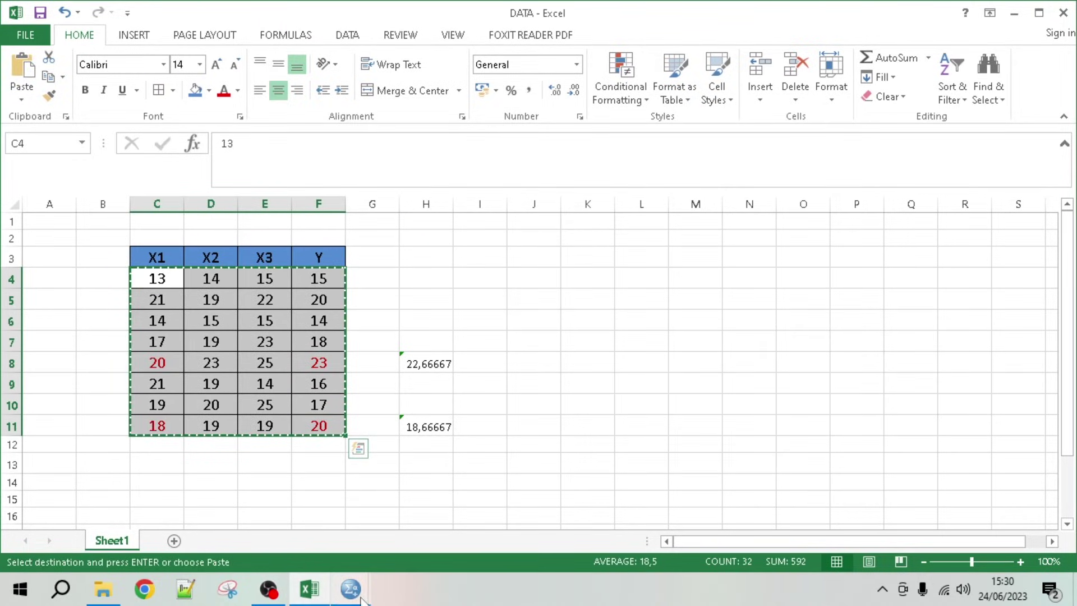
left_click(362, 598)
left_click(280, 544)
left_click(365, 599)
left_click(428, 543)
left_click_drag(120, 126, 331, 280)
key("ctrl+v")
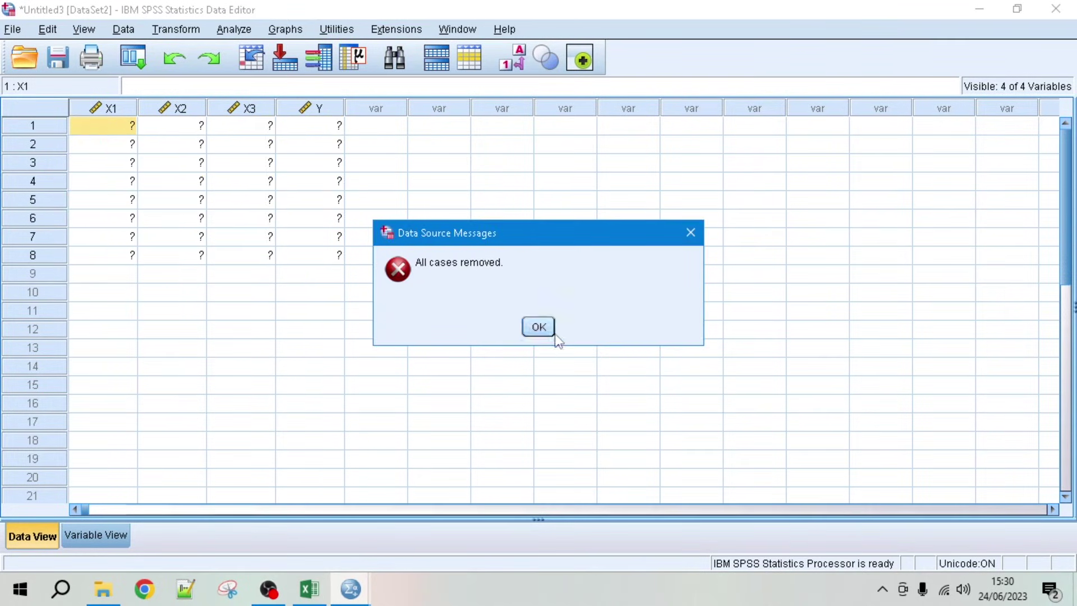
left_click(537, 328)
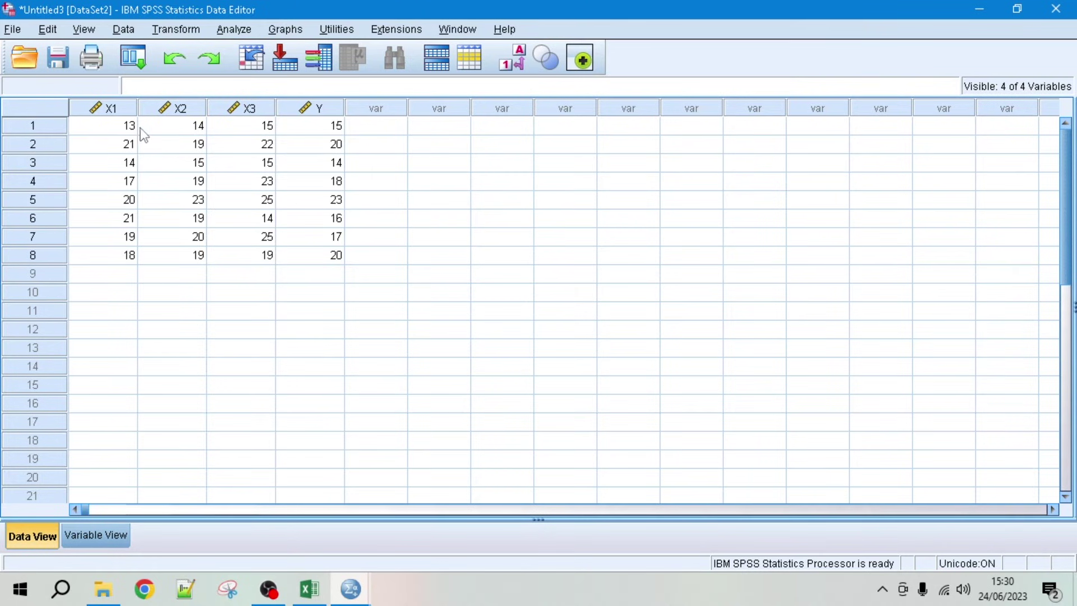
Rerun the linear regression on the updated data from reset settings, with X1, X2 and X3 as independents and Y as dependent
left_click(234, 29)
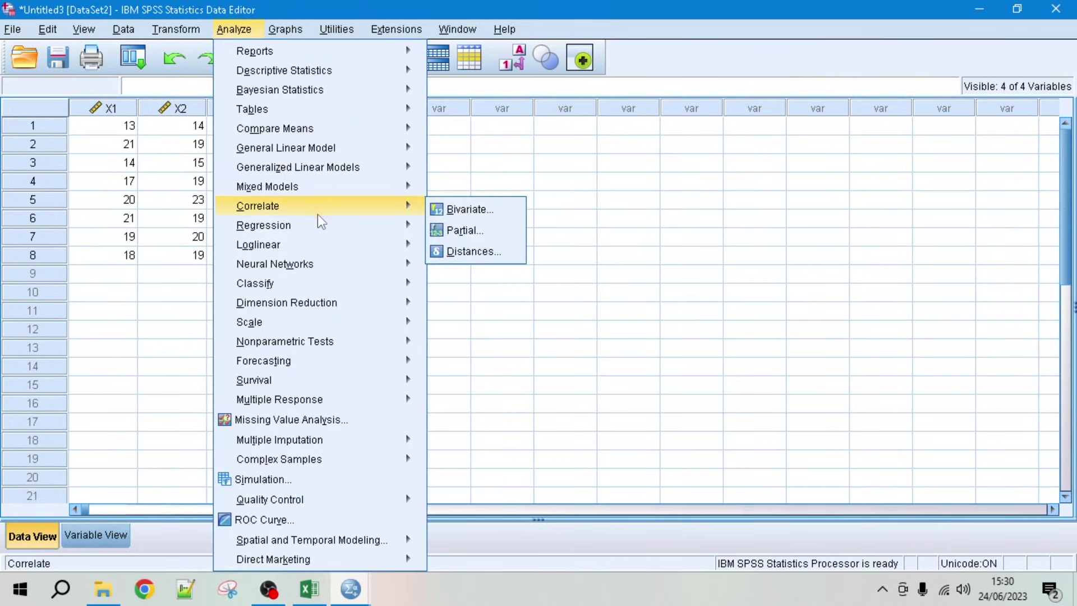
mouse_move(325, 232)
left_click(464, 250)
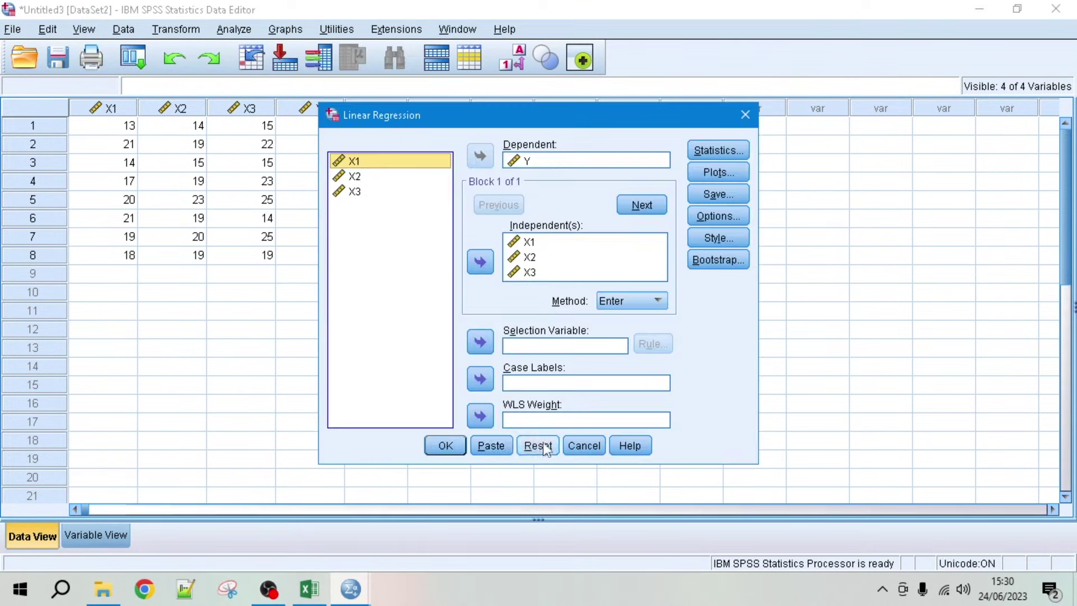
left_click(354, 191, "shift")
left_click(480, 262)
left_click(352, 207)
left_click(480, 156)
left_click(444, 445)
Delete the newest regression's title, notes, Variables Entered, Model Summary and ANOVA items plus the log, keeping only its Coefficients table
left_click(80, 217)
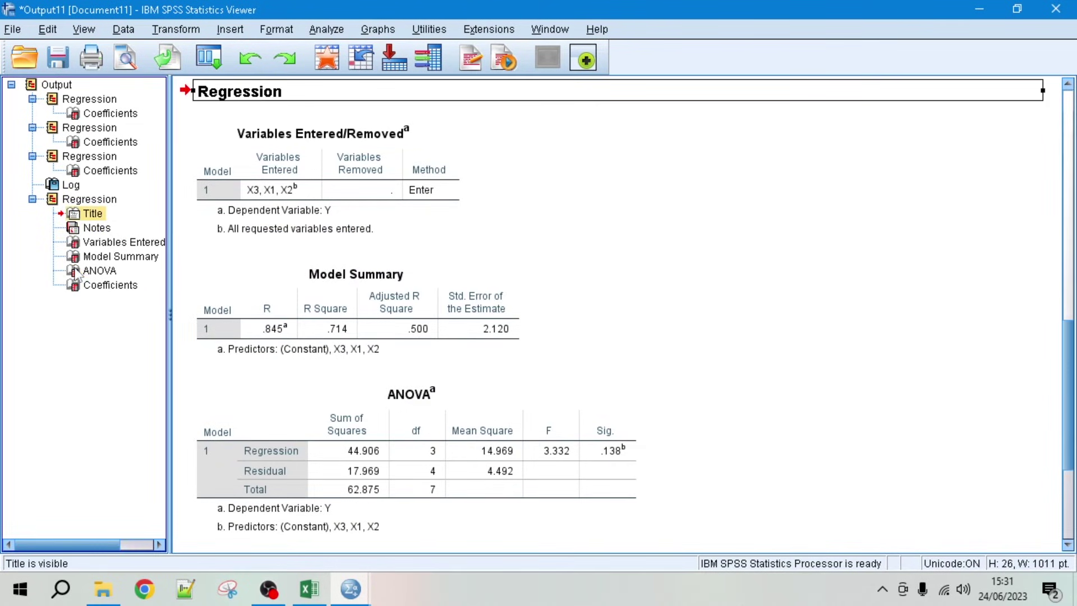
left_click(77, 272, "shift")
key("Delete")
left_click(65, 185)
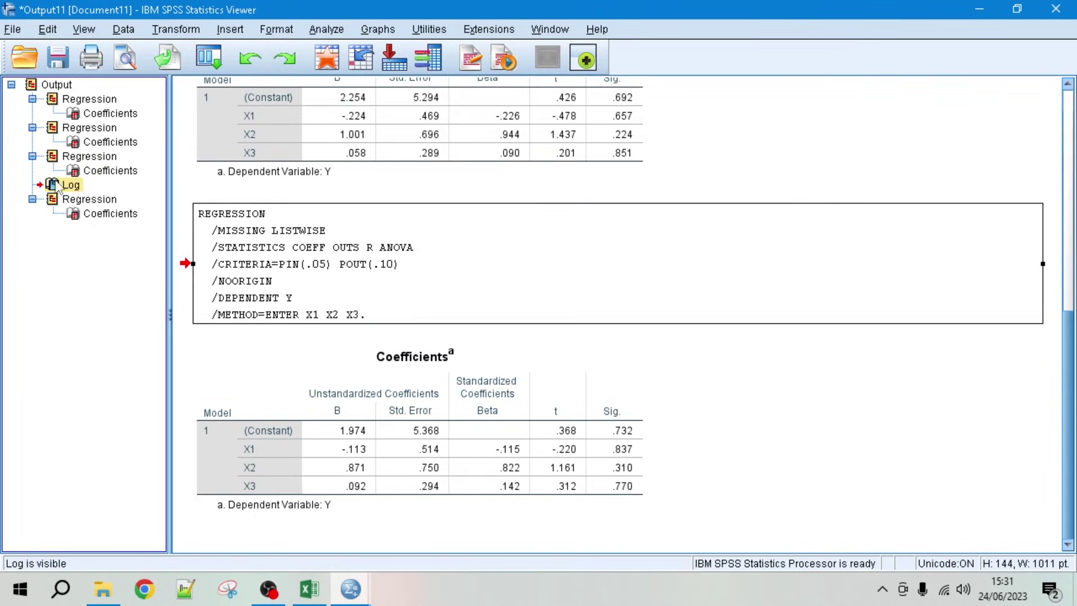
key("Delete")
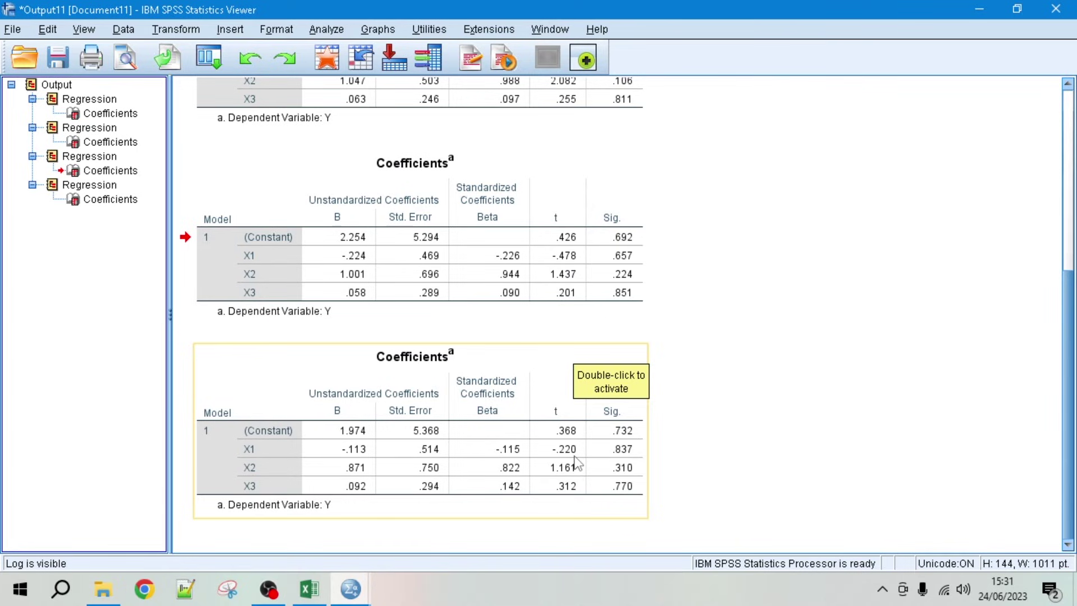
Switch to the Excel data and colour the X1 and Y values in row 9 red, leaving X2 and X3 black
left_click(309, 588)
left_click(386, 478)
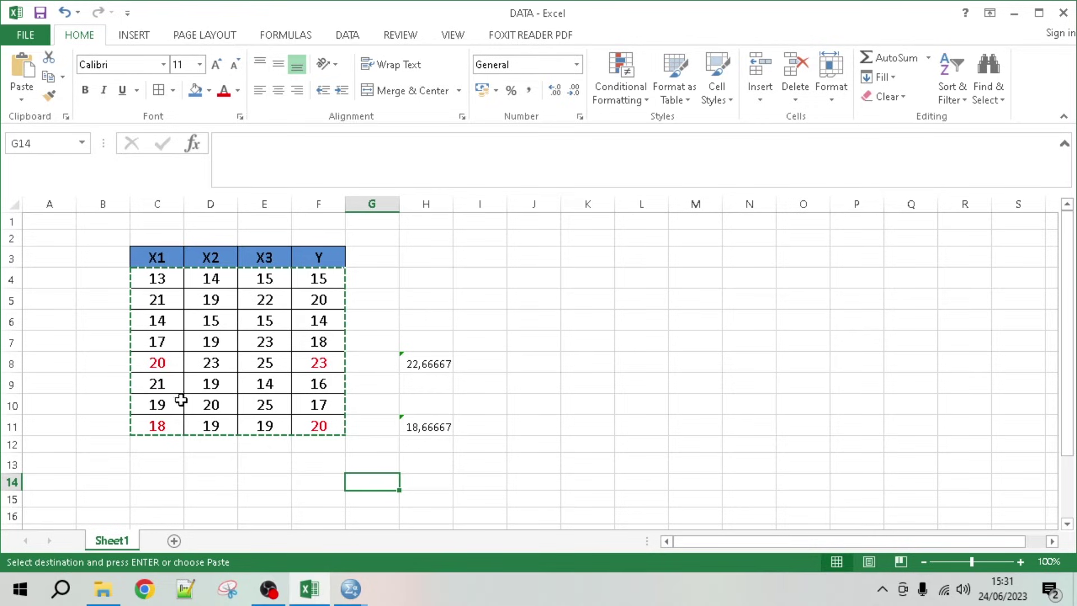
left_click(159, 422)
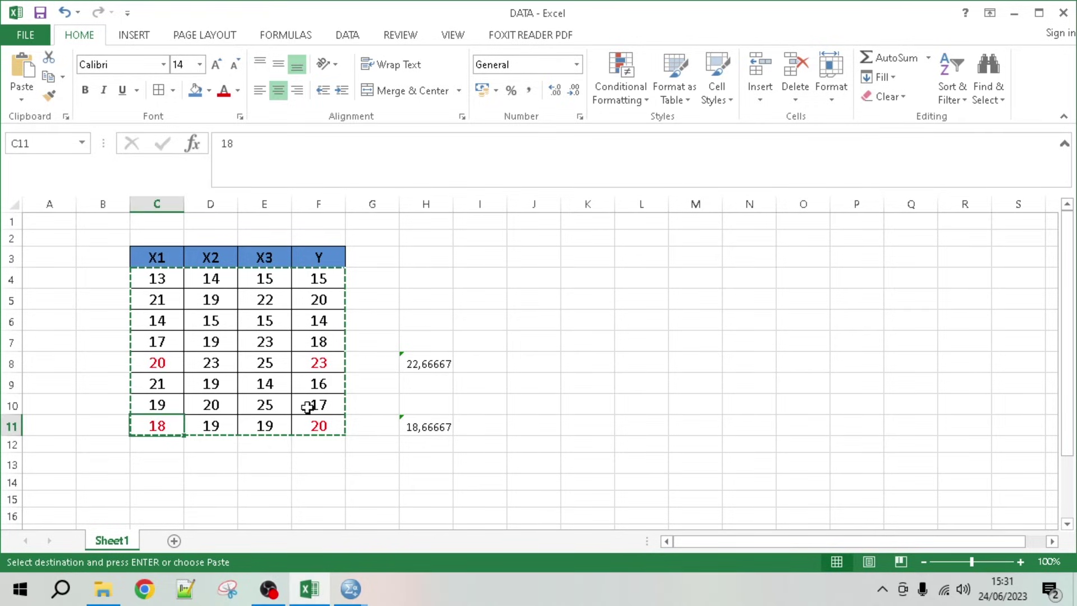
key("alt+Tab")
key("alt+Tab")
left_click_drag(167, 387, 331, 385)
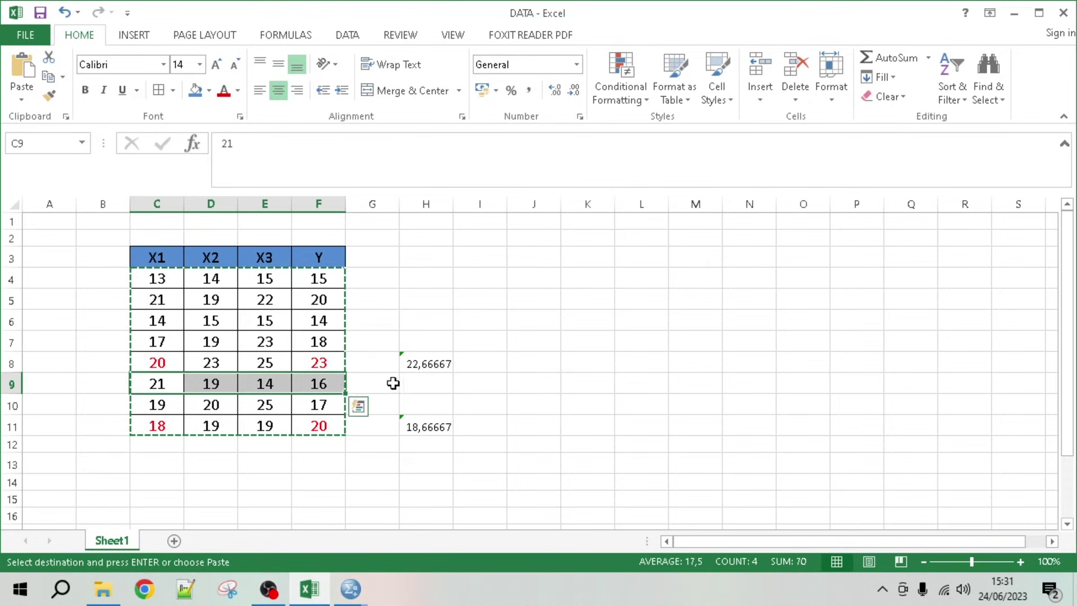
left_click(224, 91)
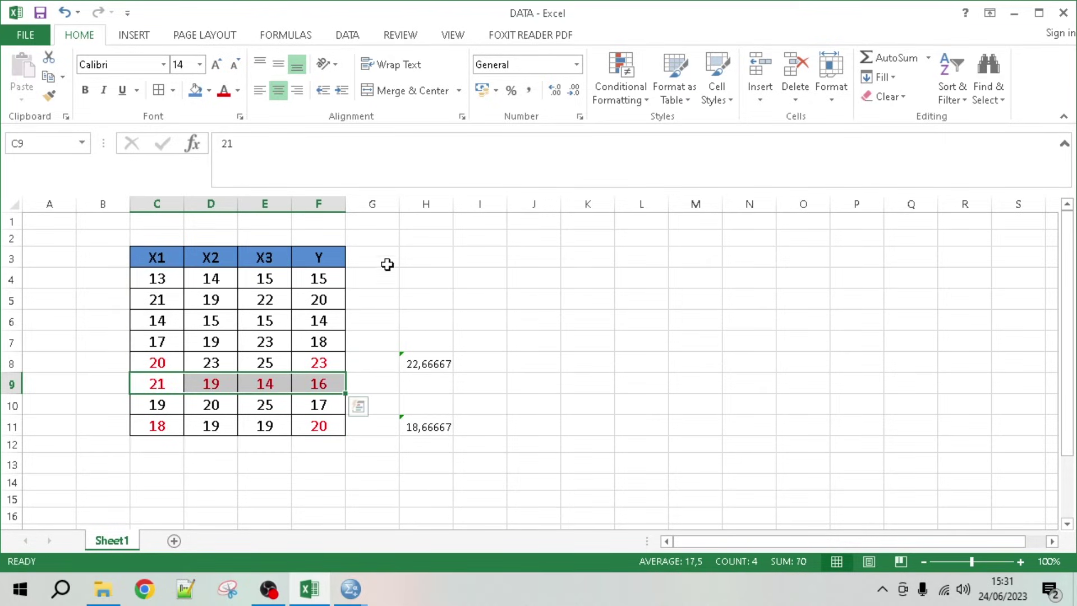
left_click_drag(274, 386, 211, 381)
left_click(238, 91)
left_click(239, 149)
left_click(477, 293)
Compare X1 and Y in row 9 and set the X1 value in C9 to 16
left_click(336, 381)
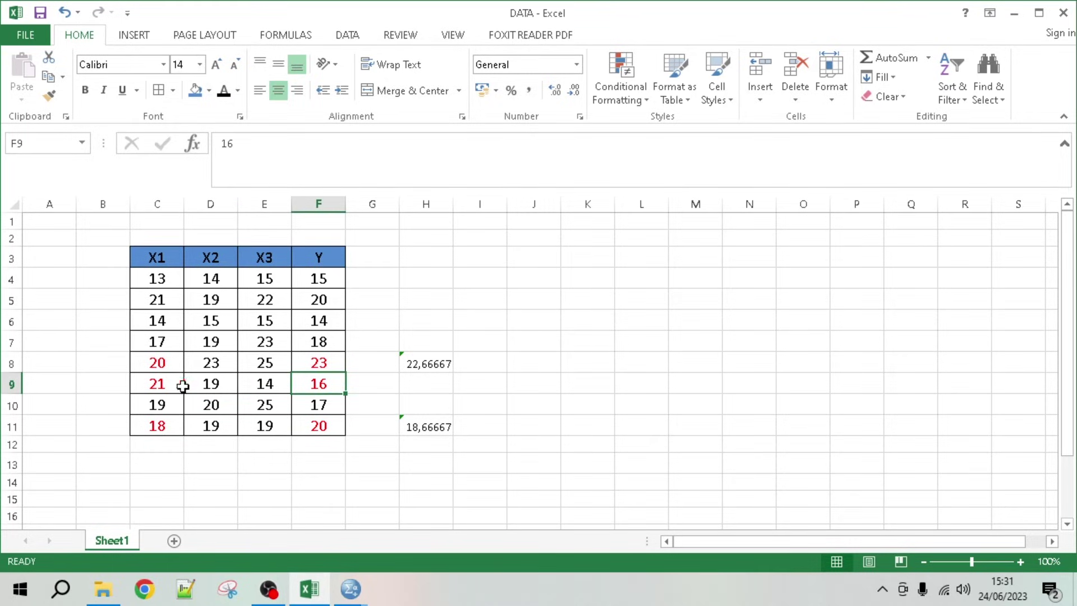
left_click(159, 386)
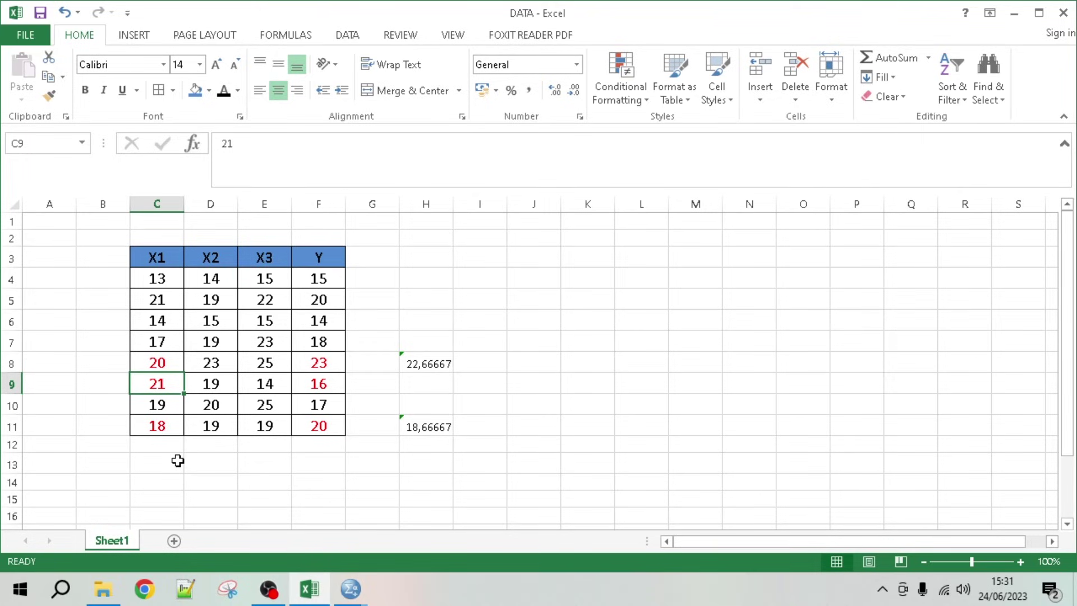
type("1")
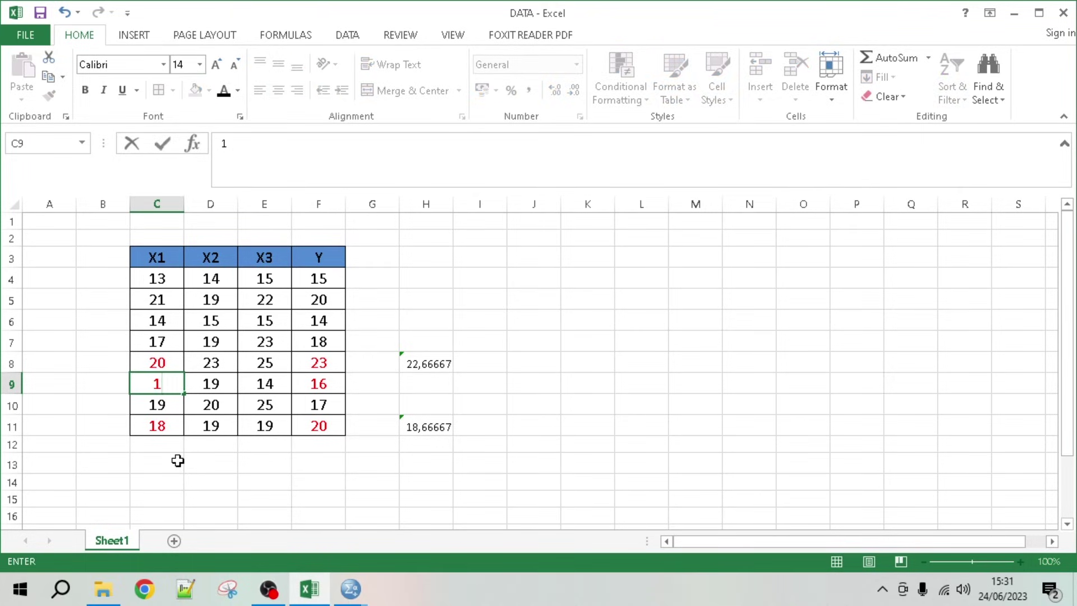
type("6")
left_click(276, 484)
Copy the data range C4:F11, replace all cases in the SPSS Data Editor with it, and check the X1 value of case 6
left_click_drag(155, 278, 330, 432)
key("ctrl+c")
mouse_move(350, 589)
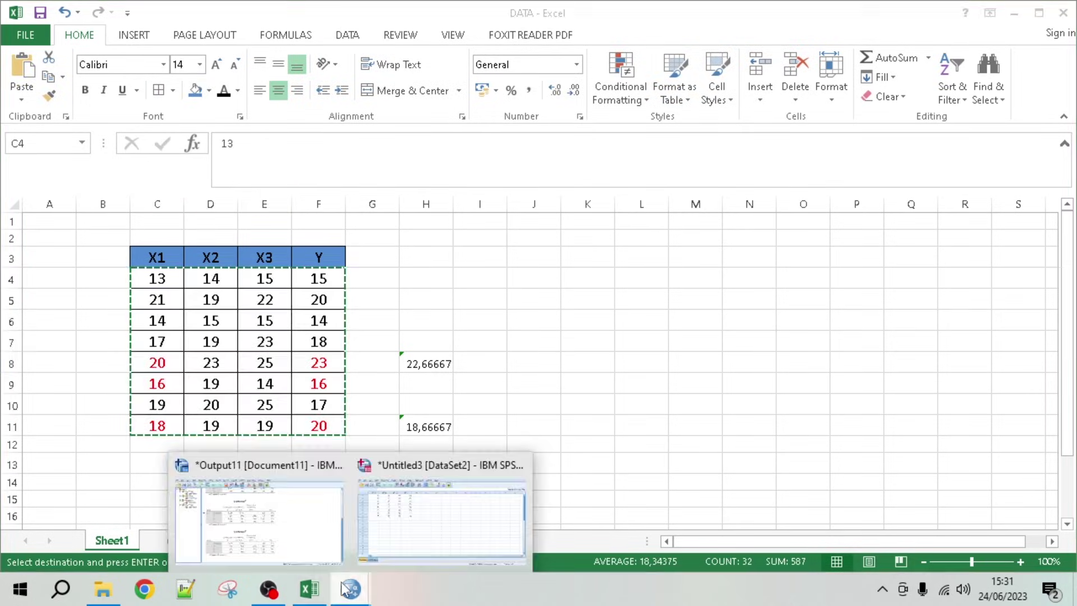
left_click(443, 510)
left_click_drag(103, 125, 363, 291)
key("Delete")
left_click(538, 325)
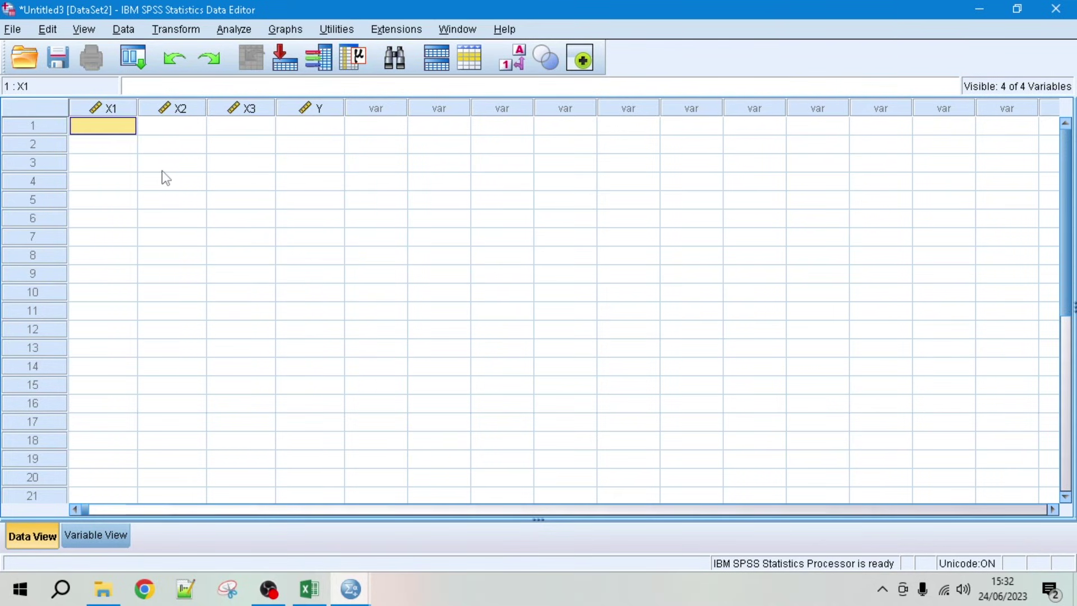
key("ctrl+v")
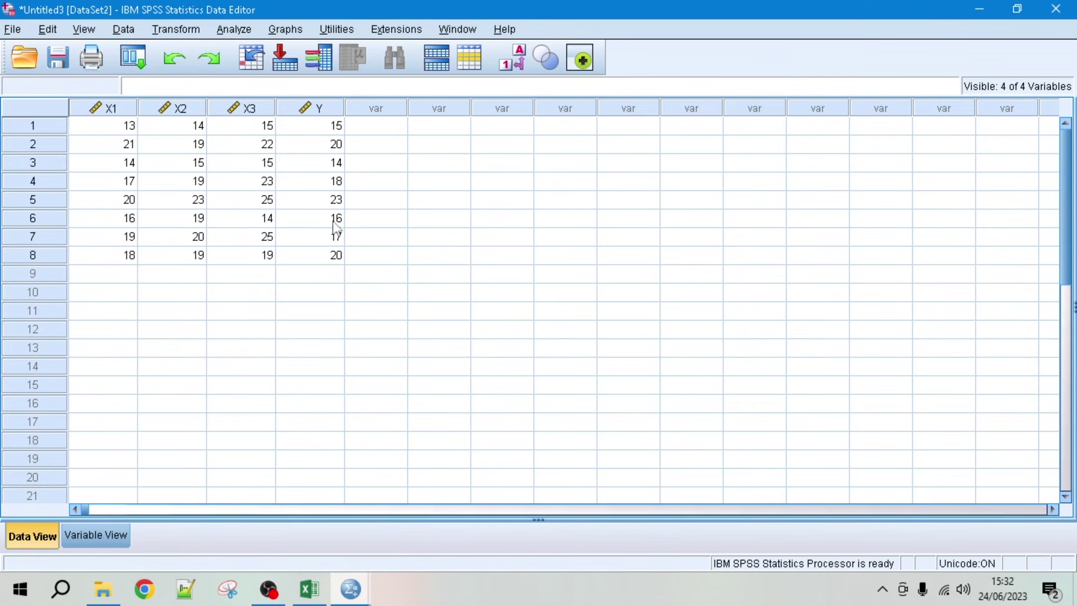
left_click(133, 224)
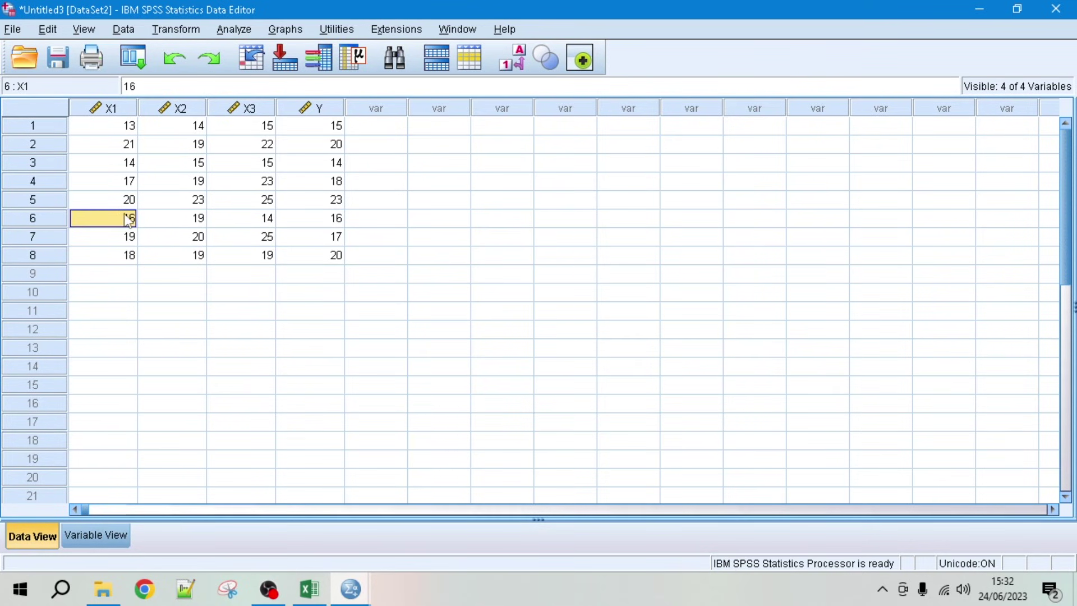
Reset the Linear Regression settings and run it again with X1, X2 and X3 as independents and Y as dependent
left_click(239, 30)
mouse_move(331, 224)
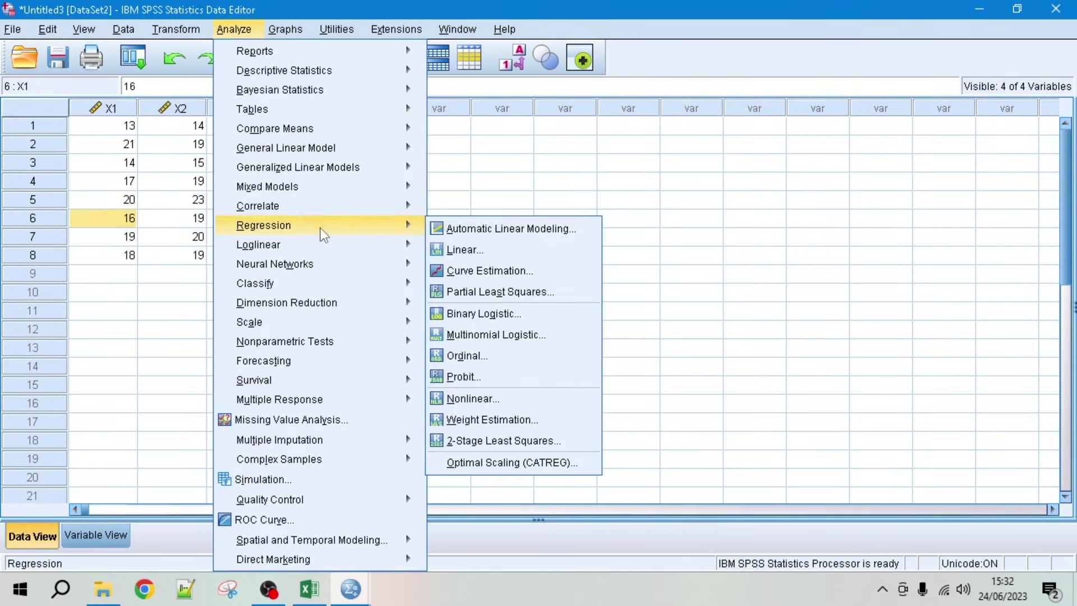
left_click(461, 251)
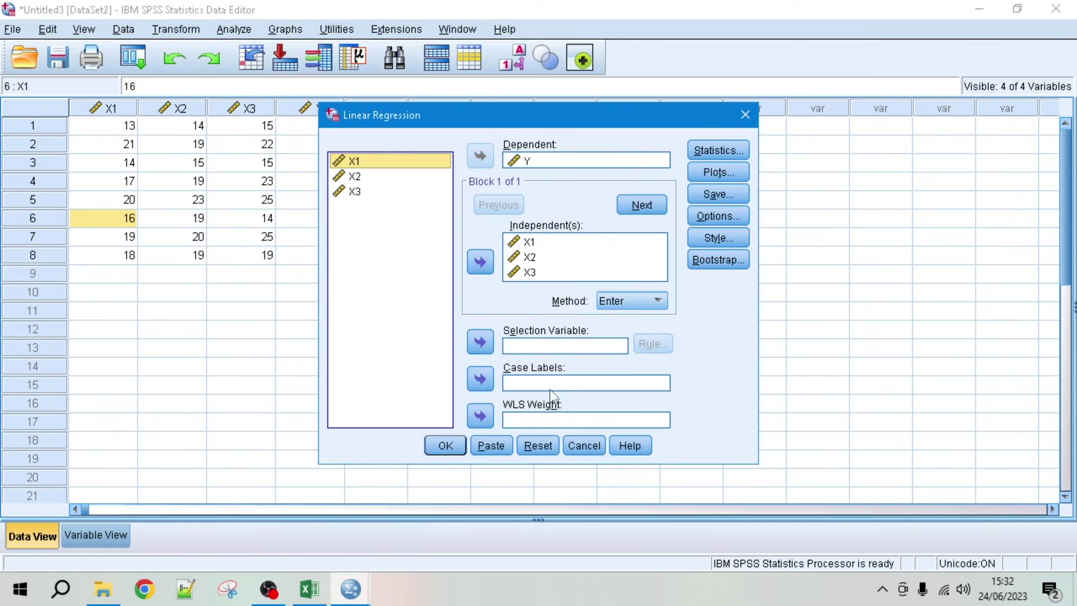
left_click(538, 446)
left_click(354, 191, "shift")
left_click(480, 261)
left_click(351, 208)
left_click(480, 156)
left_click(445, 445)
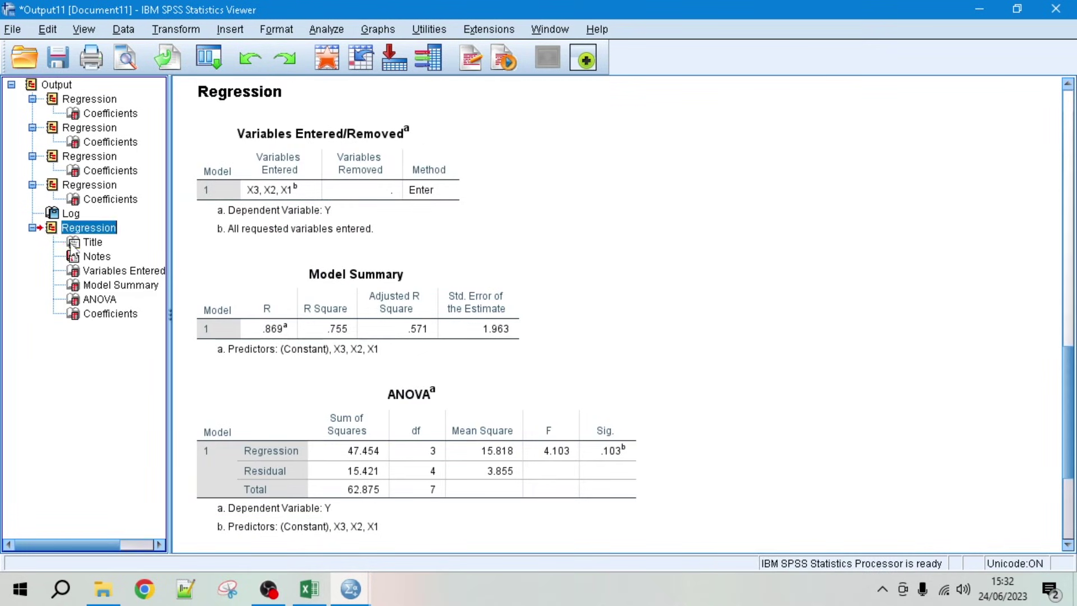
Remove the log and everything except the Coefficients table from the latest regression output to compare it with the earlier tables
left_click(76, 243)
left_click(73, 298, "shift")
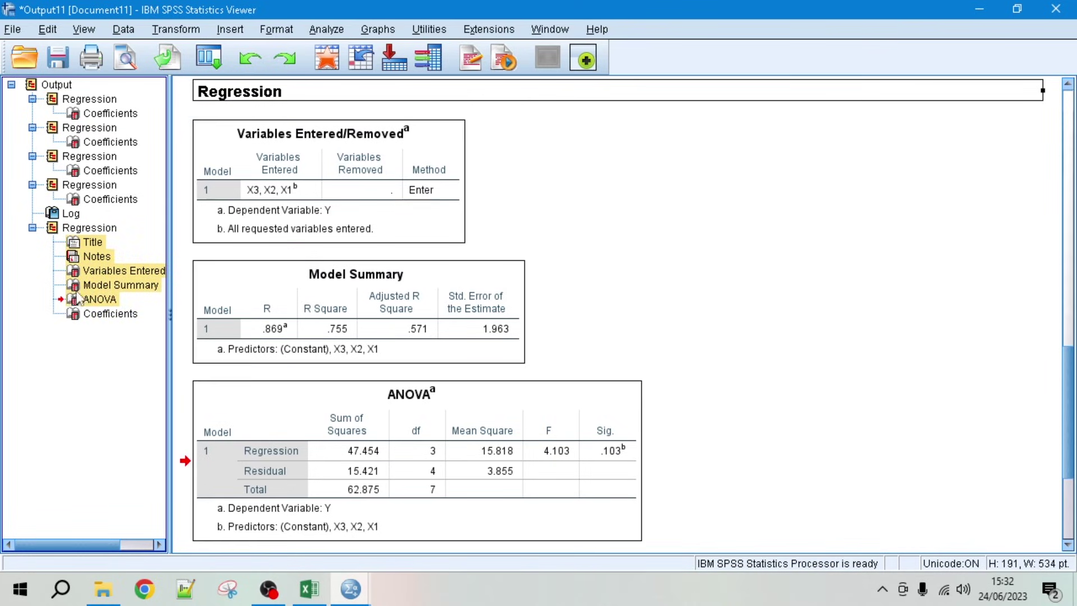
key("Delete")
left_click(71, 214)
key("Delete")
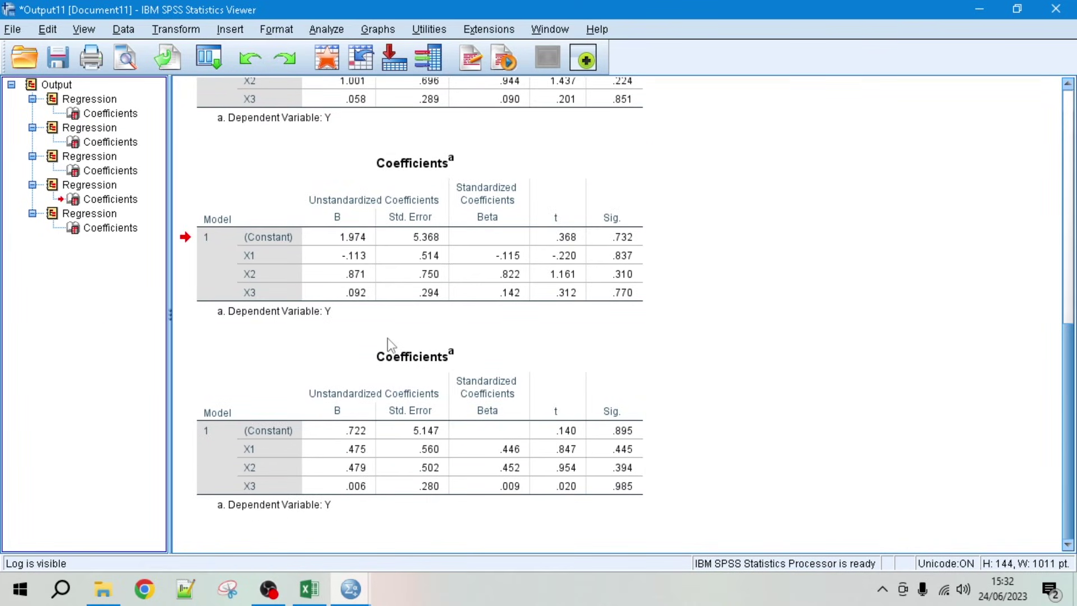